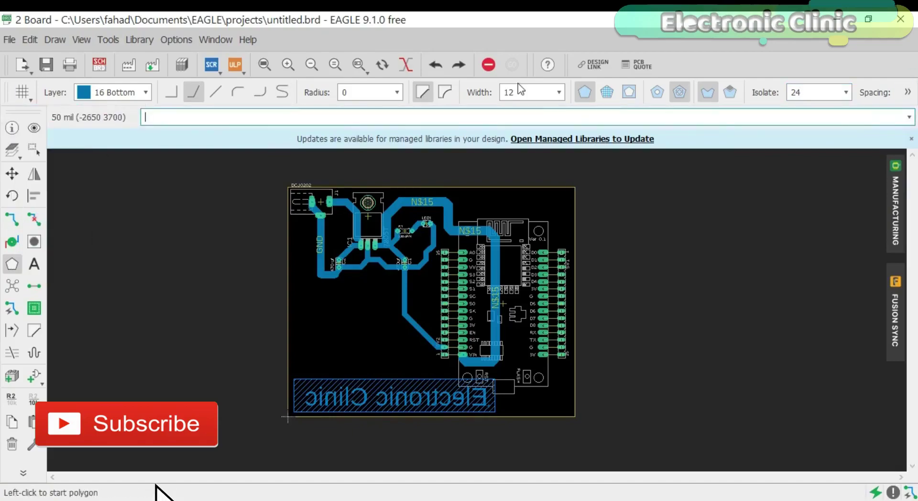
pyautogui.scroll(2, 288, 187)
pyautogui.click(336, 231)
pyautogui.click(171, 91)
pyautogui.scroll(-3, 879, 227)
pyautogui.click(805, 230)
pyautogui.doubleClick(568, 422)
pyautogui.scroll(2, 567, 335)
pyautogui.click(12, 307)
pyautogui.scroll(5, 501, 260)
pyautogui.click(12, 220)
pyautogui.click(408, 267)
pyautogui.click(763, 92)
pyautogui.click(729, 220)
pyautogui.click(521, 266)
pyautogui.click(407, 311)
pyautogui.click(521, 311)
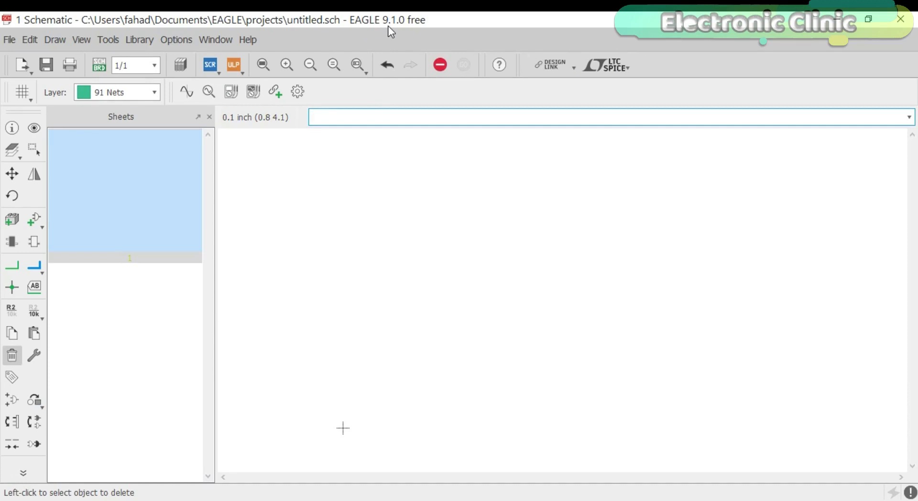
# Turn on the grid display for the schematic, keeping the 0.1 inch line grid
pyautogui.click(21, 93)
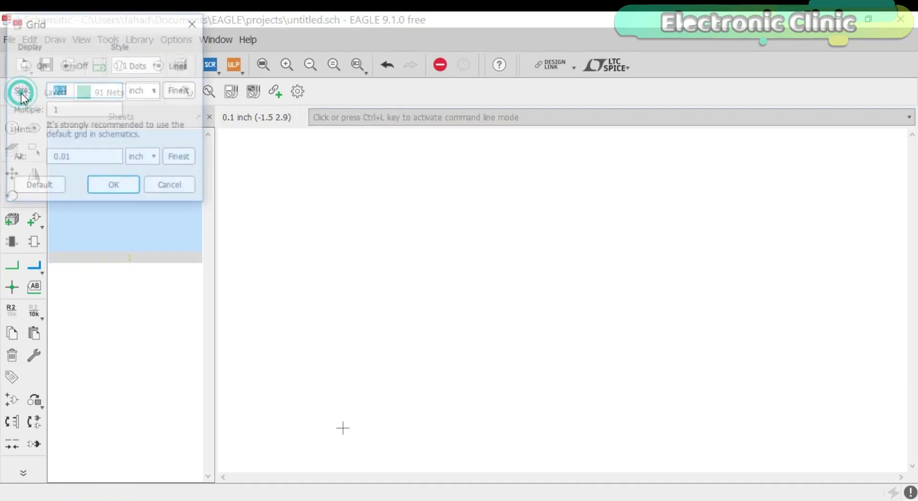
pyautogui.click(29, 65)
pyautogui.click(119, 188)
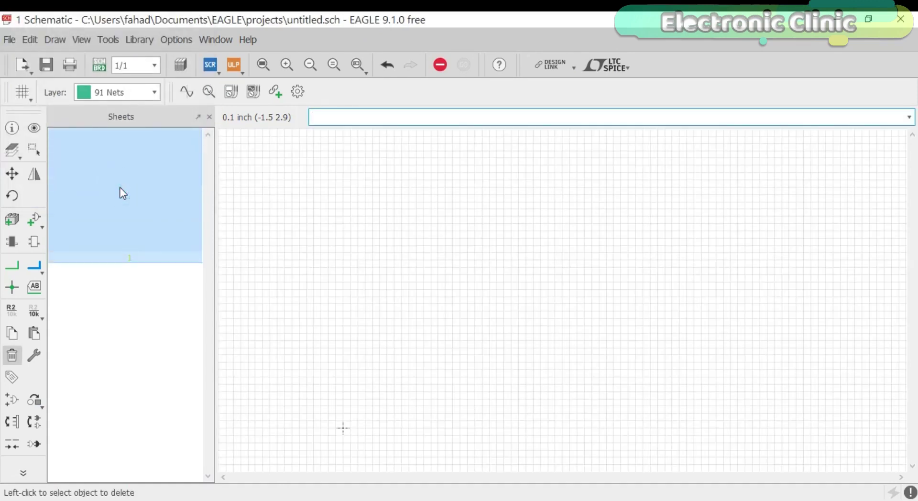
# Search the part library for nodeMCU and place one NODEMCU module in the middle of the empty sheet
pyautogui.click(30, 221)
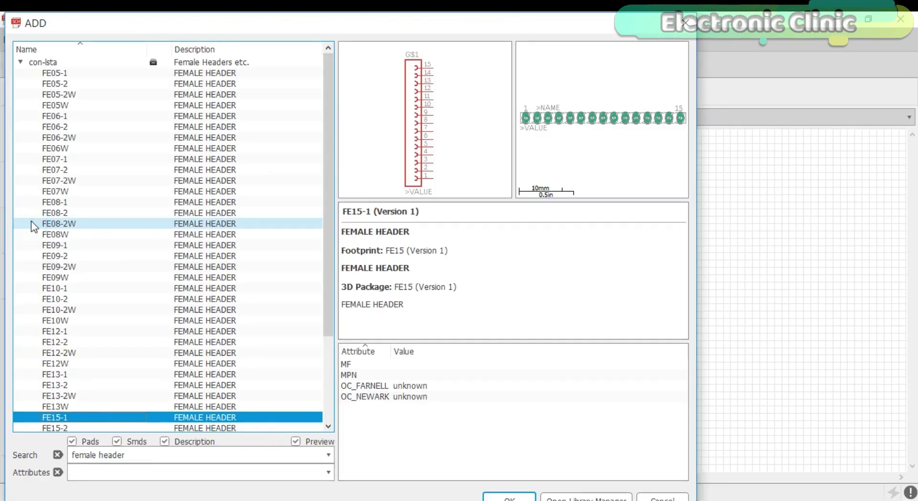
pyautogui.click(161, 457)
pyautogui.moveTo(133, 456); pyautogui.dragTo(20, 457)
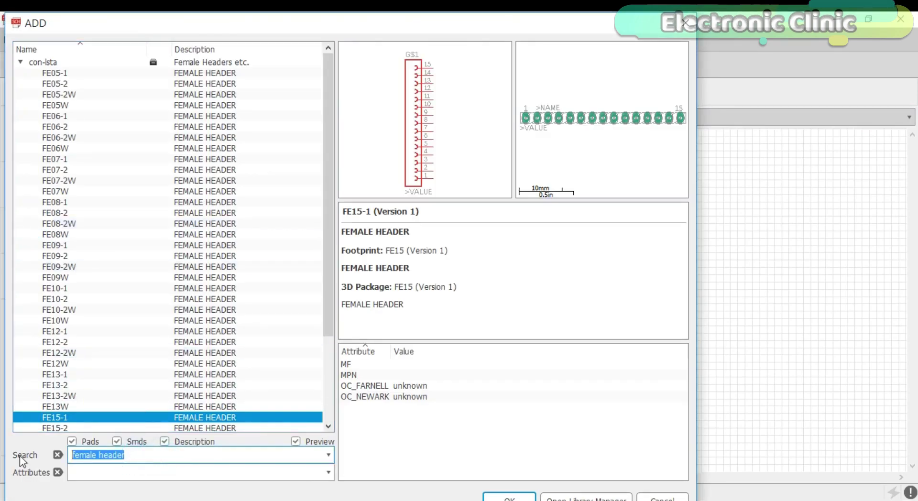
pyautogui.write('nodeMCU')
pyautogui.press('Return')
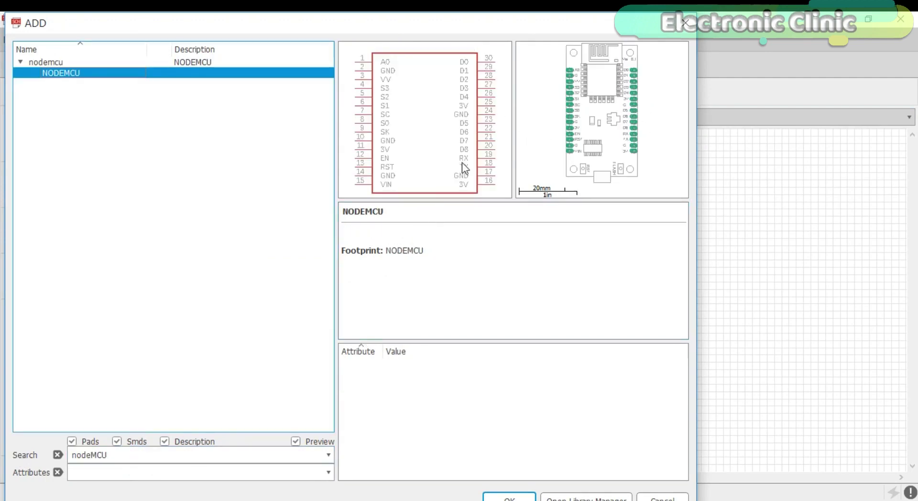
pyautogui.click(503, 493)
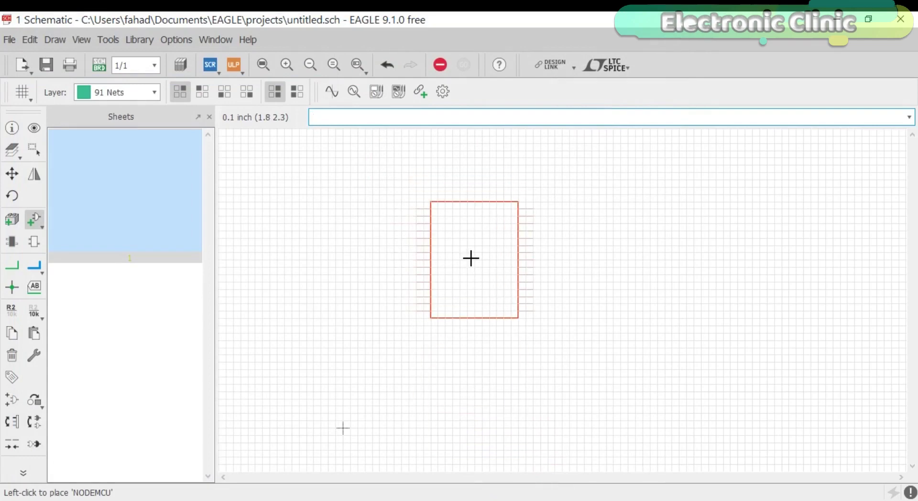
pyautogui.click(437, 255)
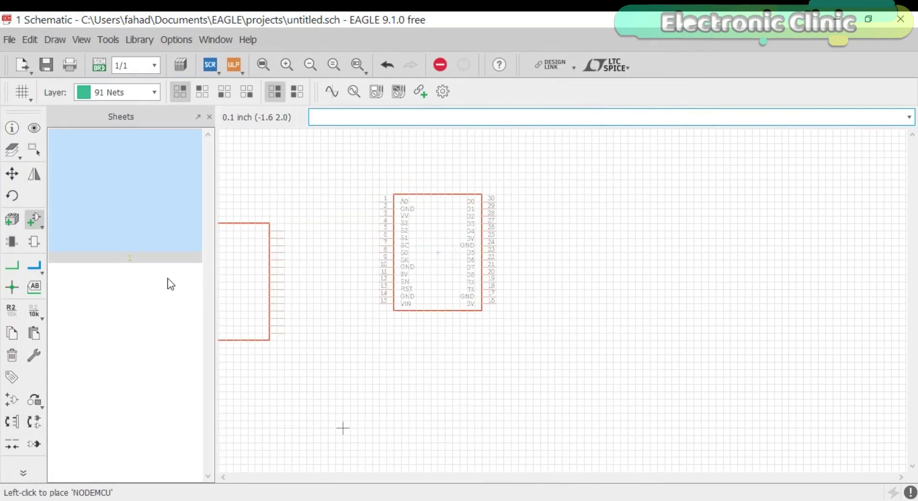
# Search the part library for female header and choose the 15-pin FE15-1 for placement
pyautogui.click(34, 219)
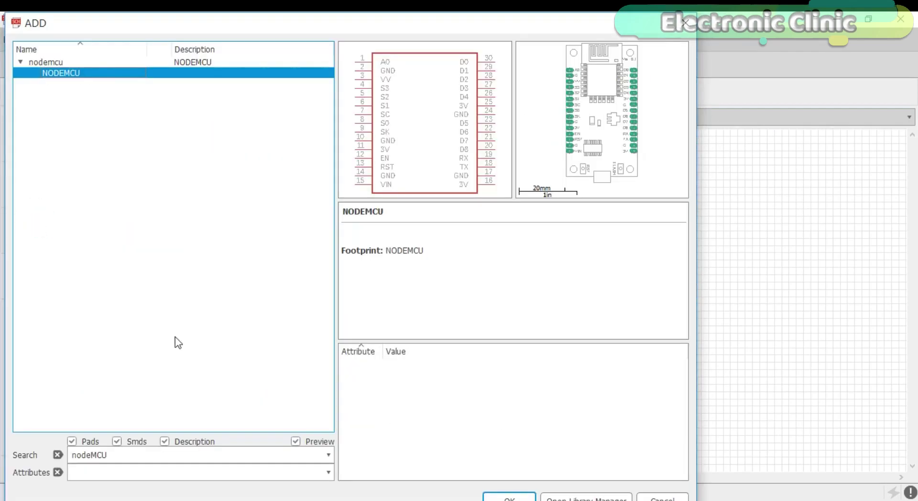
pyautogui.doubleClick(128, 455)
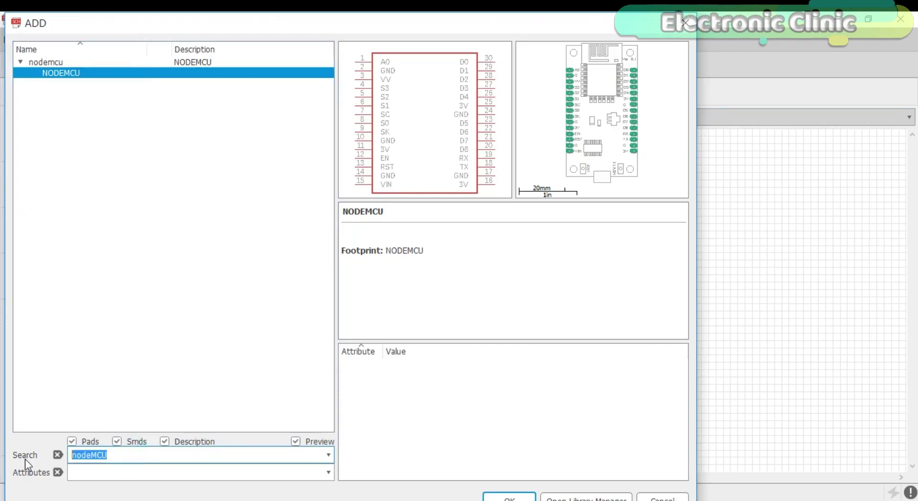
pyautogui.write('female ')
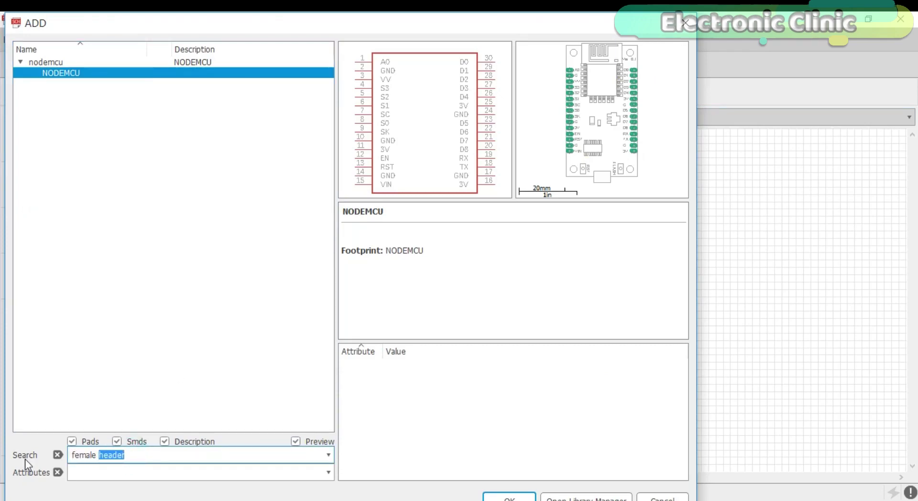
pyautogui.write('header')
pyautogui.press('Return')
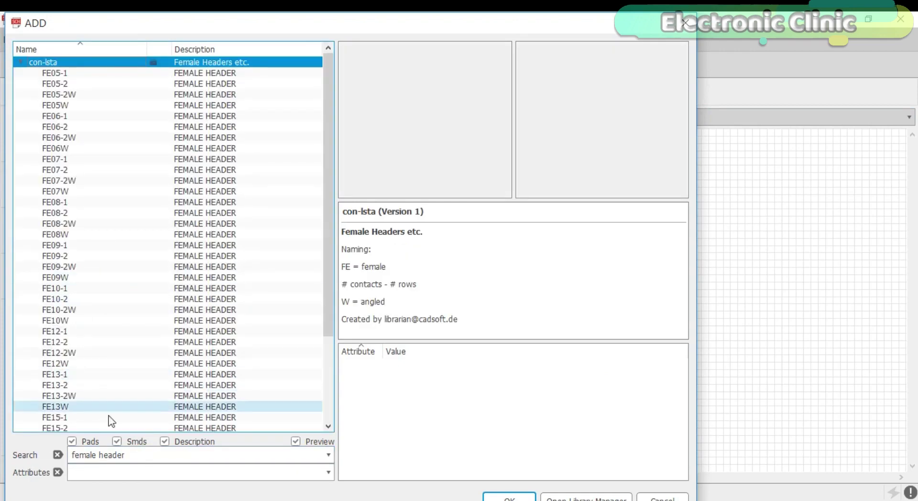
pyautogui.click(70, 418)
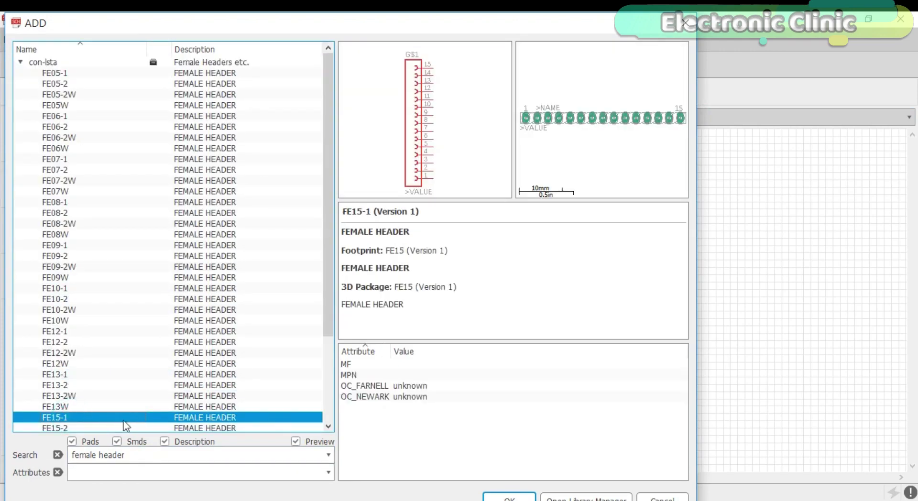
pyautogui.click(503, 496)
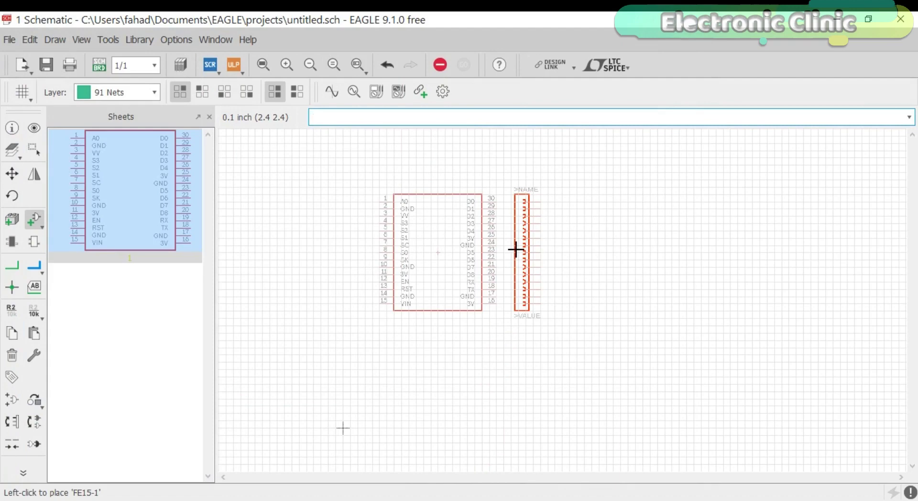
# Place two FE15-1 headers beside the NODEMCU, one on each side, rotated so their pins face the module
pyautogui.rightClick(515, 249)
pyautogui.rightClick(516, 249)
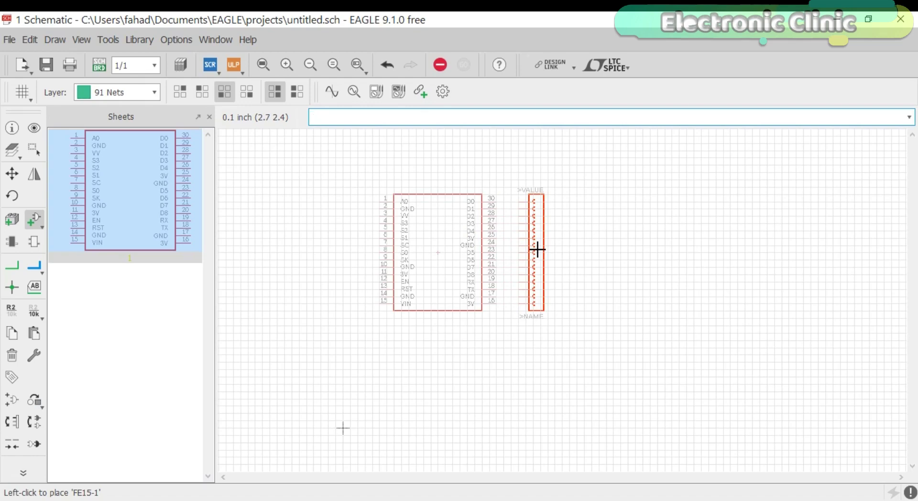
pyautogui.click(536, 249)
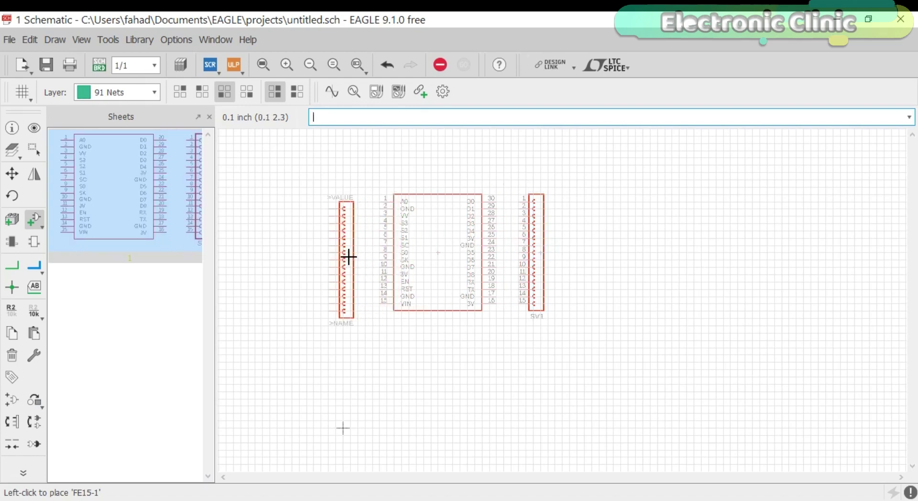
pyautogui.rightClick(349, 253)
pyautogui.rightClick(349, 253)
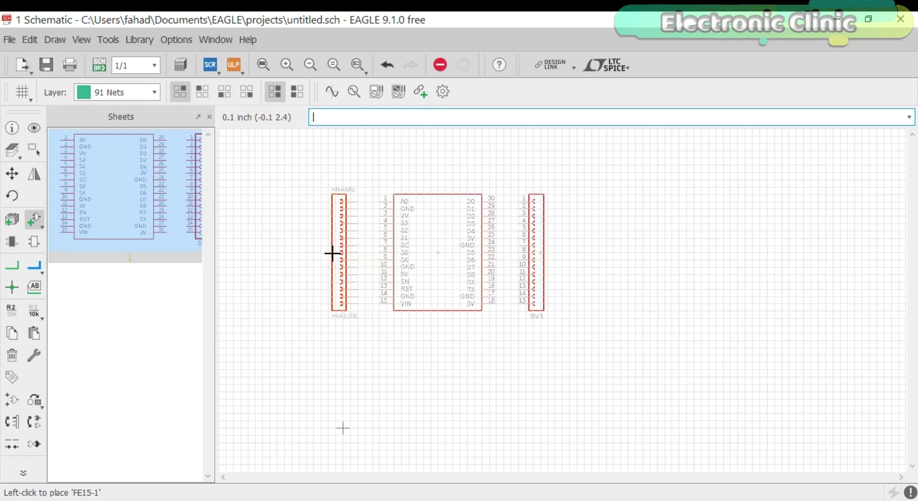
pyautogui.click(332, 253)
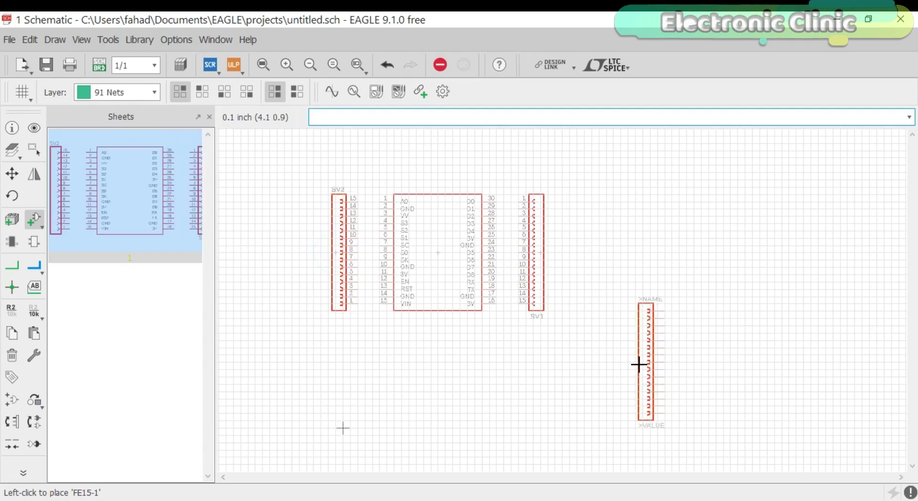
pyautogui.press('Escape')
pyautogui.press('Escape')
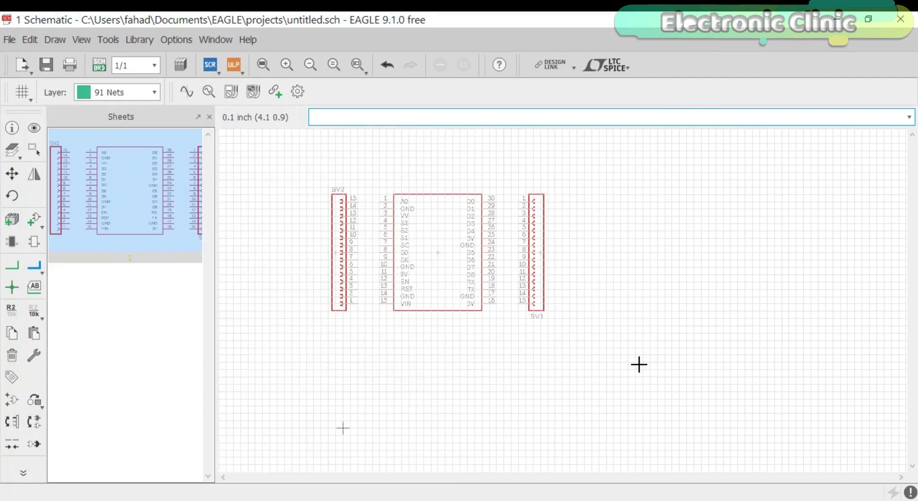
# Draw straight nets connecting the pins of header SV2 to NODEMCU pins 1 to 15
pyautogui.click(34, 150)
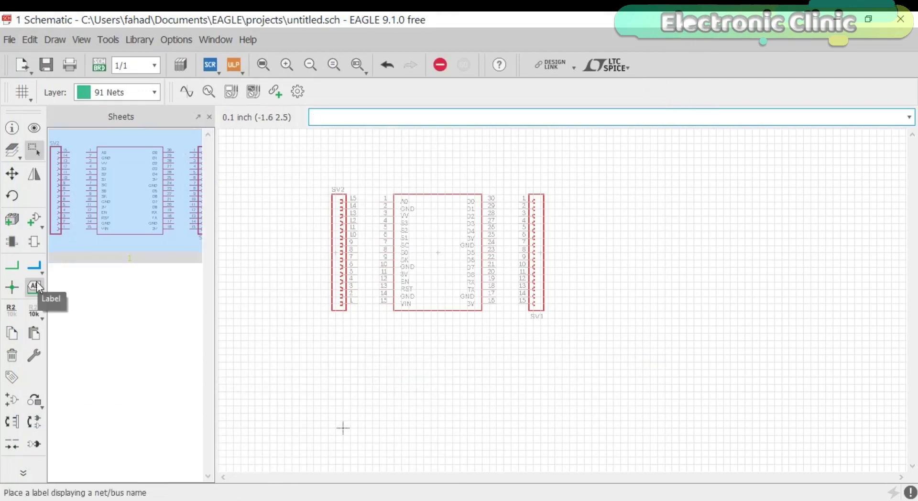
pyautogui.click(13, 266)
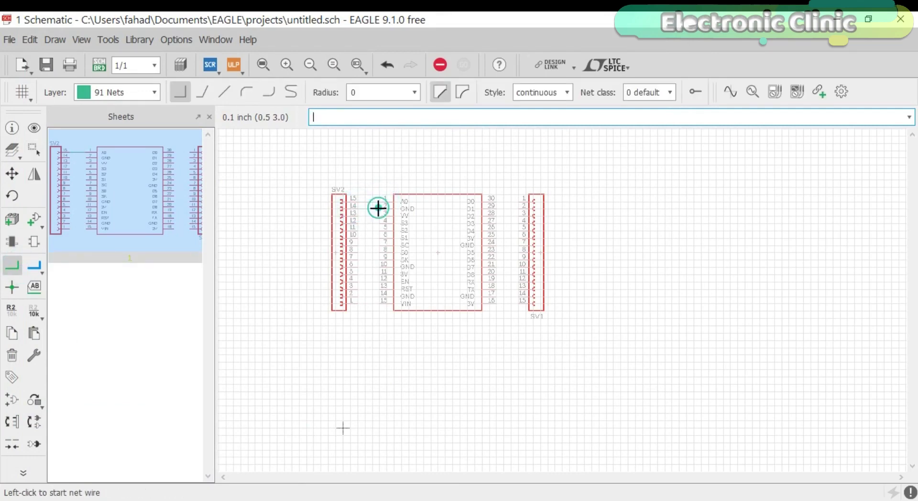
pyautogui.click(357, 231)
pyautogui.click(358, 67)
pyautogui.moveTo(306, 171); pyautogui.dragTo(609, 334)
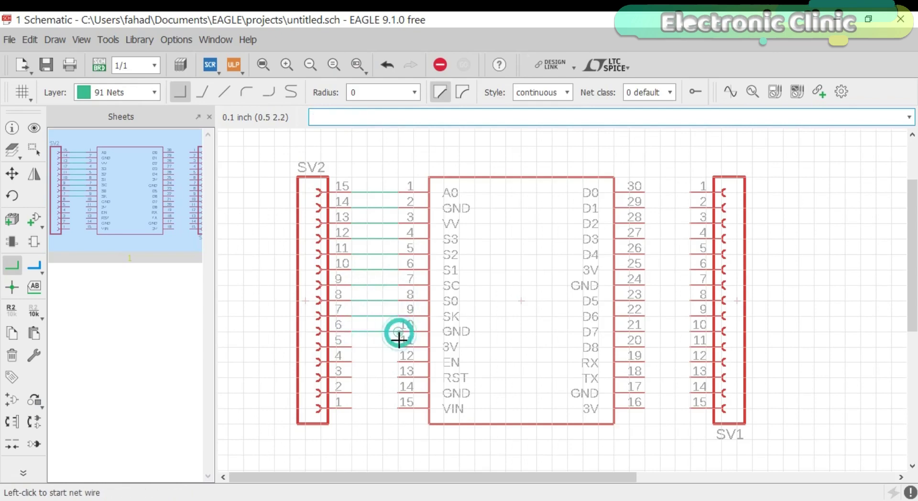
pyautogui.click(398, 377)
pyautogui.click(352, 377)
pyautogui.click(396, 408)
pyautogui.click(352, 408)
# Draw straight nets connecting NODEMCU pins 30 to 16 to pins 1 to 15 of header SV1
pyautogui.click(642, 192)
pyautogui.click(687, 193)
pyautogui.click(687, 208)
pyautogui.click(645, 208)
pyautogui.click(687, 221)
pyautogui.click(646, 223)
pyautogui.click(689, 238)
pyautogui.click(690, 253)
pyautogui.click(645, 254)
pyautogui.click(688, 269)
pyautogui.click(647, 269)
pyautogui.click(687, 285)
pyautogui.click(648, 285)
pyautogui.click(686, 297)
pyautogui.click(690, 316)
pyautogui.click(643, 315)
pyautogui.click(689, 331)
pyautogui.click(643, 362)
pyautogui.click(690, 377)
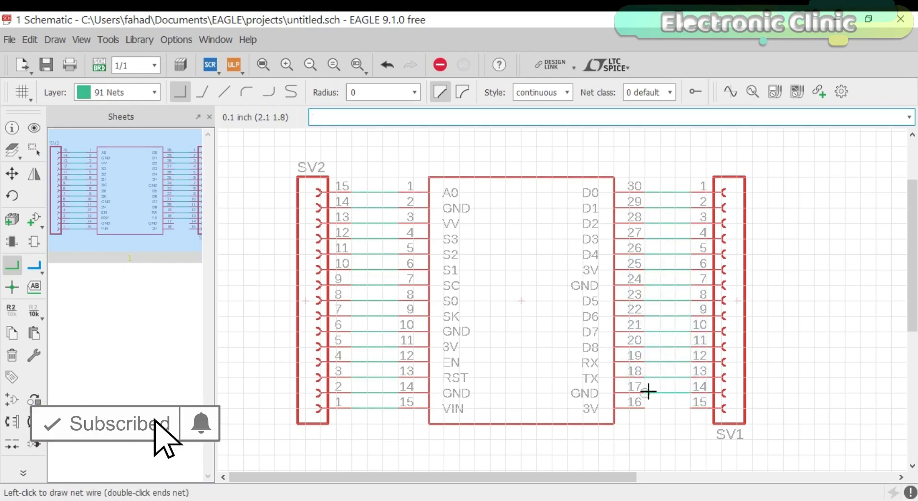
pyautogui.click(691, 407)
pyautogui.click(645, 407)
# Pick up headers SV1 and SV2 with Move and set them back to test their net connections
pyautogui.click(12, 174)
pyautogui.click(735, 301)
pyautogui.click(744, 300)
pyautogui.click(305, 301)
pyautogui.click(306, 300)
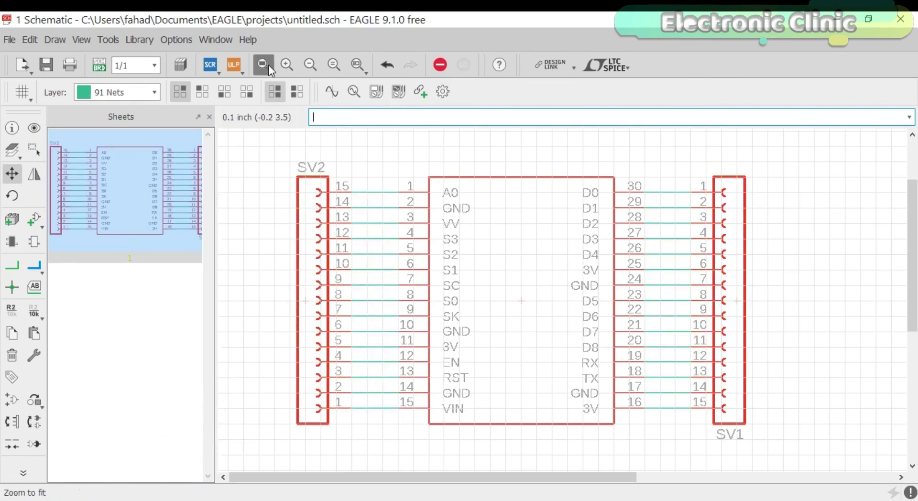
# Search the part library for regulator and place a 7805T voltage regulator above and to the left of header SV2
pyautogui.click(265, 64)
pyautogui.click(311, 64)
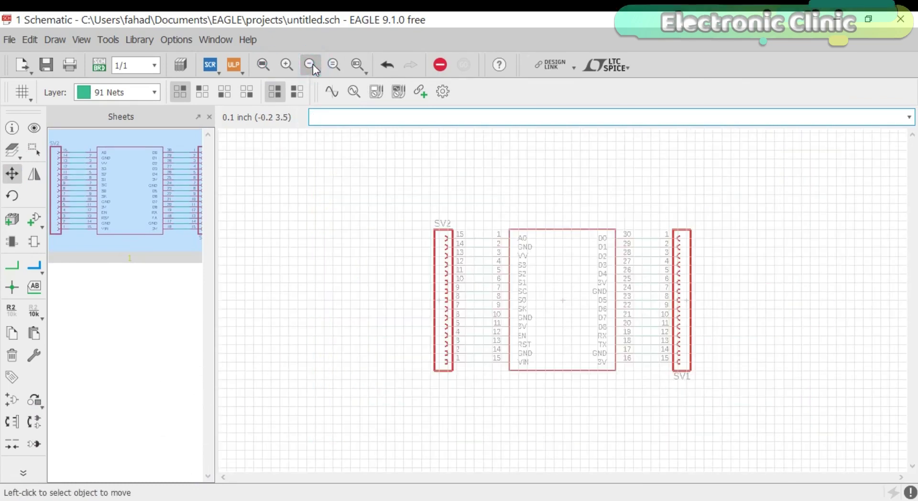
pyautogui.click(35, 218)
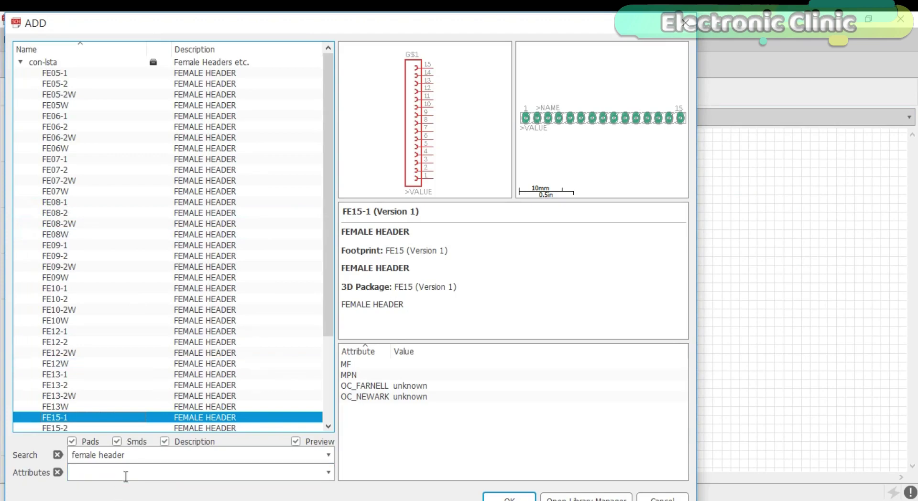
pyautogui.tripleClick(136, 456)
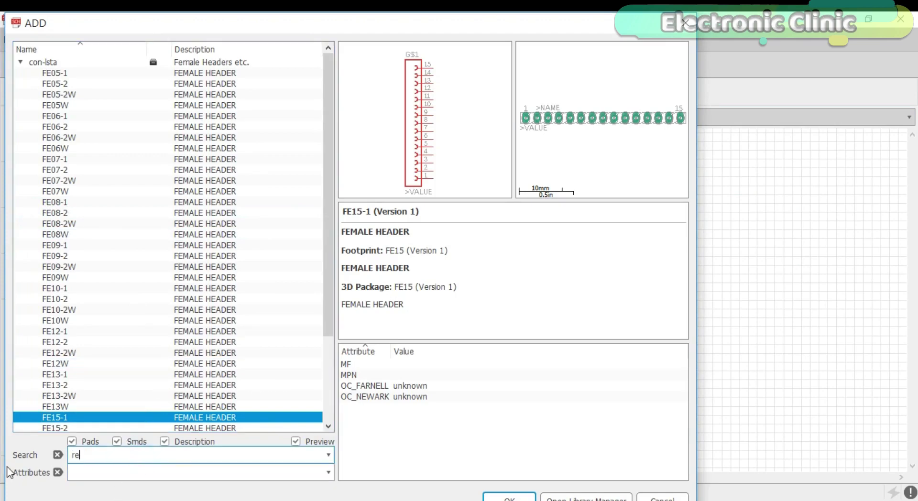
pyautogui.press('Return')
pyautogui.click(30, 160)
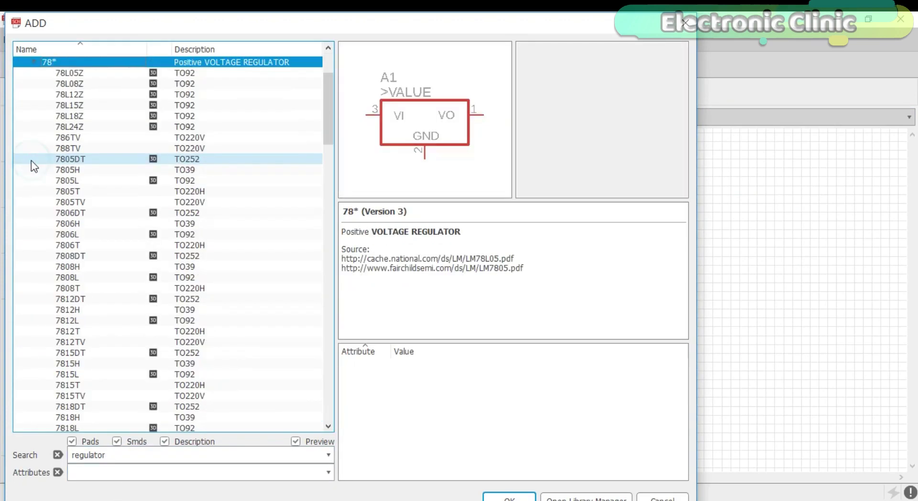
pyautogui.click(41, 170)
pyautogui.click(45, 180)
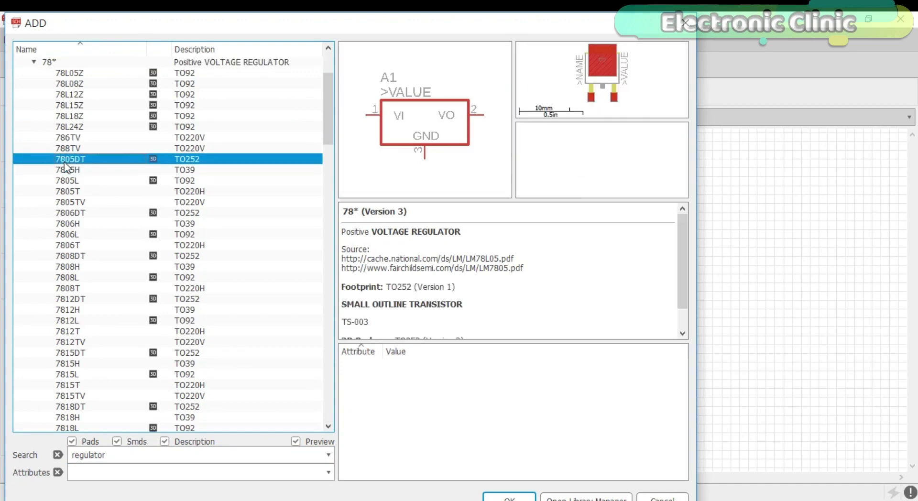
pyautogui.click(52, 192)
pyautogui.click(512, 496)
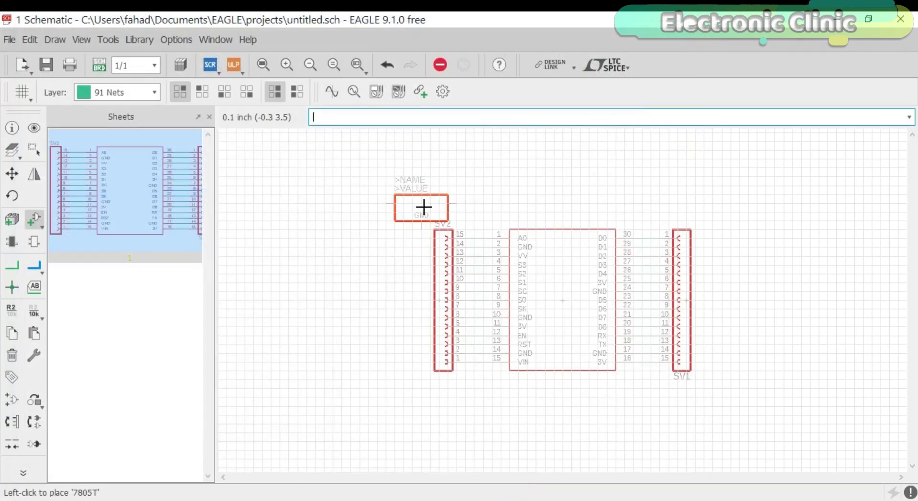
pyautogui.click(266, 166)
# Search the part library for capacitor and preview the ELKO electrolytic capacitor in the docu-dummy library
pyautogui.click(310, 64)
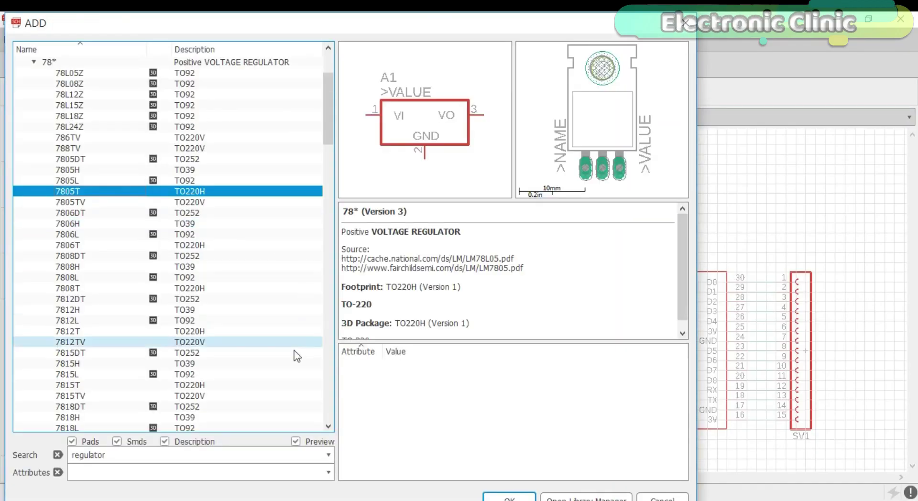
pyautogui.write('capacitor')
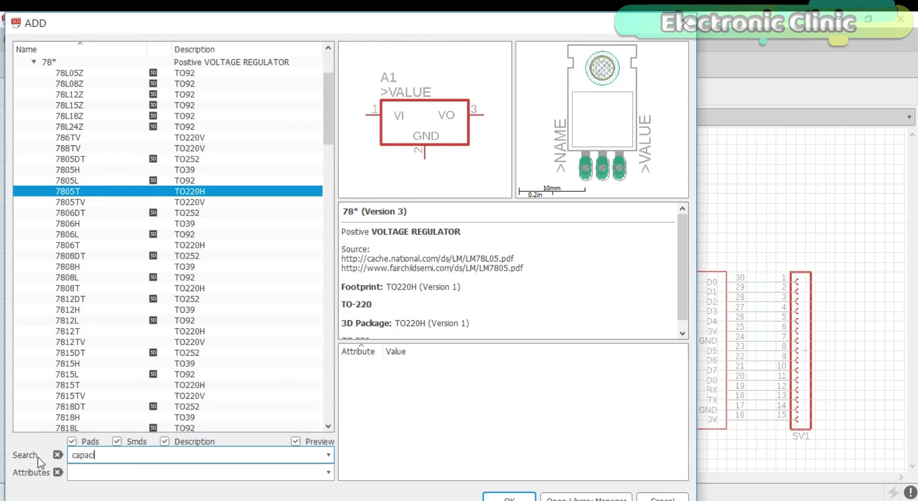
pyautogui.press('Return')
pyautogui.click(188, 374)
pyautogui.click(188, 352)
pyautogui.scroll(-4, 329, 320)
pyautogui.moveTo(325, 380); pyautogui.dragTo(331, 258)
pyautogui.click(191, 138)
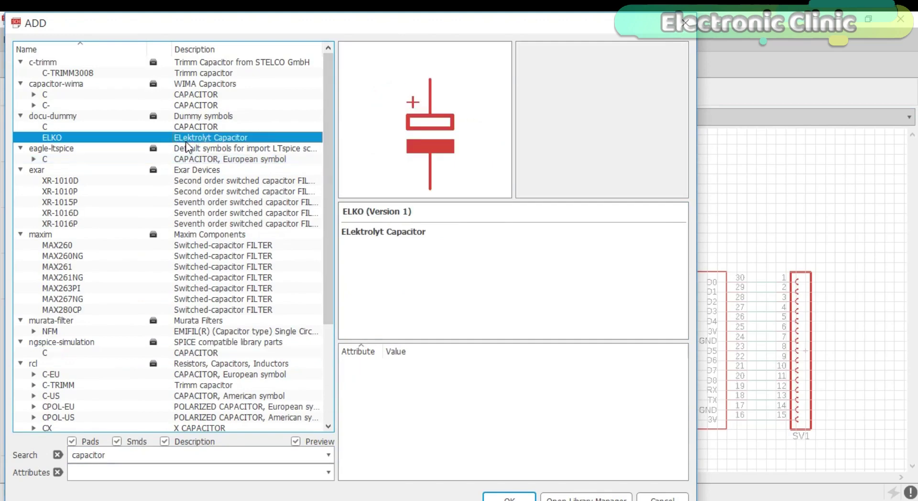
# Expand the C-US American-symbol capacitors in the rcl library and preview the C-US025-025X050 variant
pyautogui.press('Down')
pyautogui.press('Down')
pyautogui.press('Down')
pyautogui.press('Down')
pyautogui.press('Down')
pyautogui.press('Down')
pyautogui.press('Down')
pyautogui.press('Down')
pyautogui.press('Down')
pyautogui.press('Down')
pyautogui.press('Down')
pyautogui.press('Down')
pyautogui.press('Down')
pyautogui.press('Down')
pyautogui.press('Down')
pyautogui.press('Down')
pyautogui.press('Down')
pyautogui.press('Down')
pyautogui.press('Down')
pyautogui.press('Down')
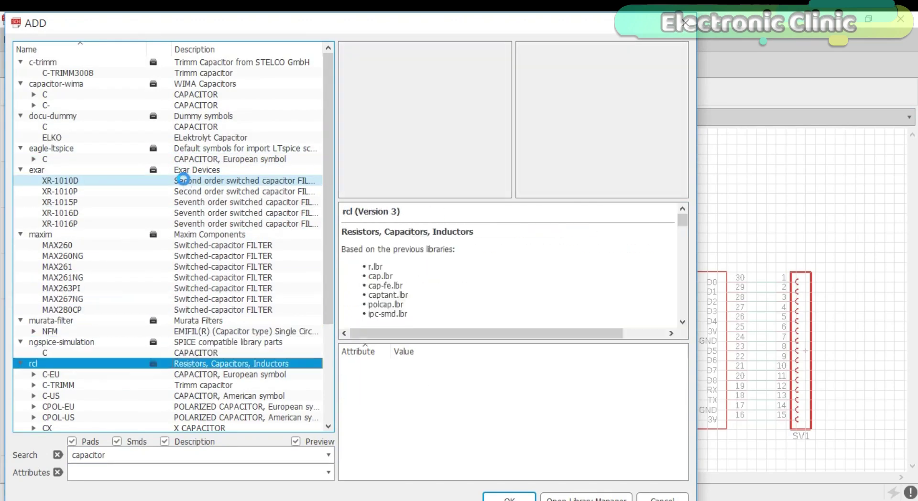
pyautogui.press('Down')
pyautogui.press('Down')
pyautogui.click(33, 397)
pyautogui.click(102, 84)
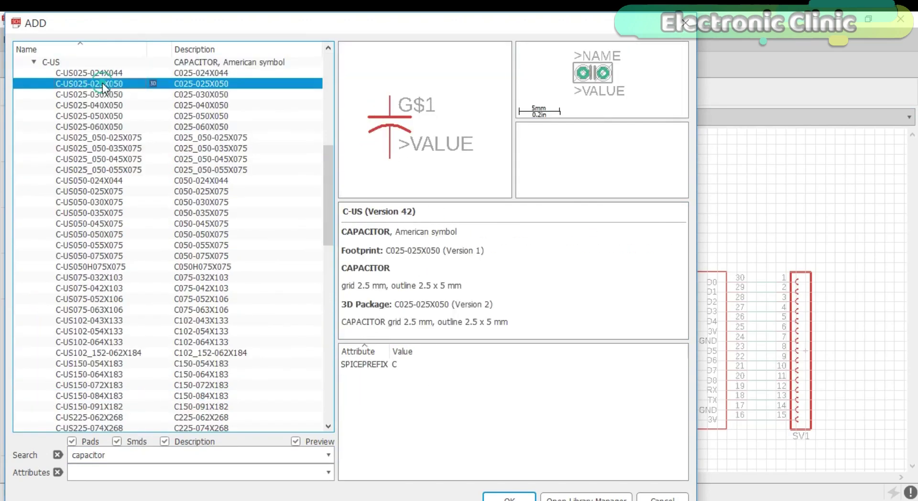
# Choose capacitor C-US025-024X044 and place one on each side of the 7805T regulator
pyautogui.press('Down')
pyautogui.press('Down')
pyautogui.press('Down')
pyautogui.press('Down')
pyautogui.press('Down')
pyautogui.press('Down')
pyautogui.press('Down')
pyautogui.press('Down')
pyautogui.press('Down')
pyautogui.press('Down')
pyautogui.press('Down')
pyautogui.press('Down')
pyautogui.press('Down')
pyautogui.press('Down')
pyautogui.press('Down')
pyautogui.press('Down')
pyautogui.press('Down')
pyautogui.press('Down')
pyautogui.press('Down')
pyautogui.press('Down')
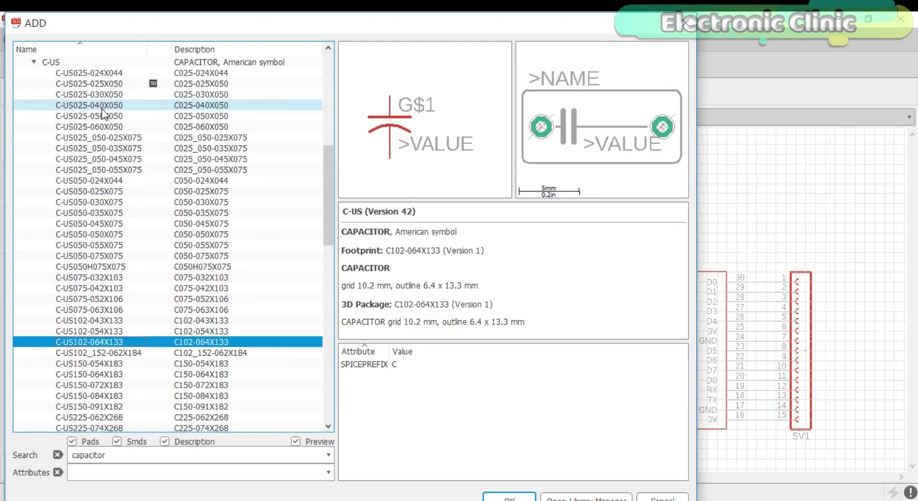
pyautogui.press('Up')
pyautogui.press('Up')
pyautogui.press('Up')
pyautogui.press('Up')
pyautogui.press('Up')
pyautogui.press('Up')
pyautogui.press('Up')
pyautogui.press('Up')
pyautogui.press('Up')
pyautogui.press('Up')
pyautogui.press('Up')
pyautogui.press('Up')
pyautogui.press('Up')
pyautogui.press('Up')
pyautogui.press('Up')
pyautogui.press('Up')
pyautogui.press('Up')
pyautogui.press('Up')
pyautogui.press('Up')
pyautogui.press('Up')
pyautogui.click(516, 496)
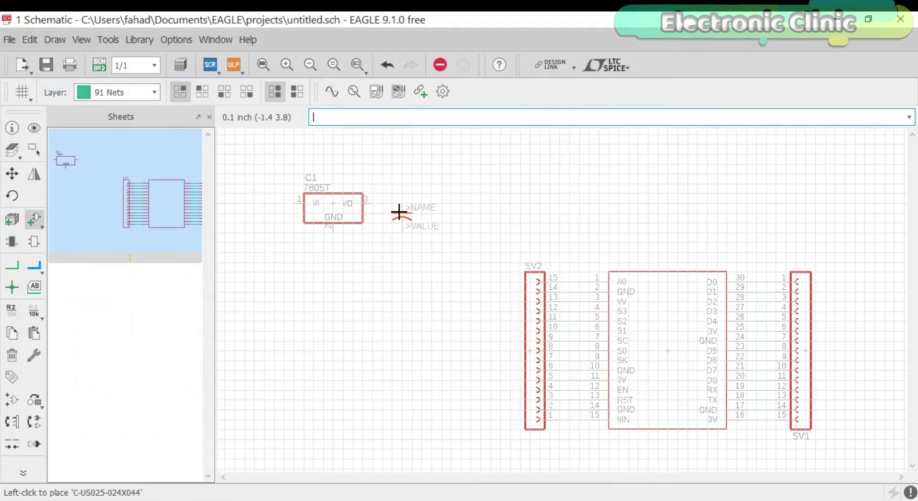
pyautogui.click(253, 221)
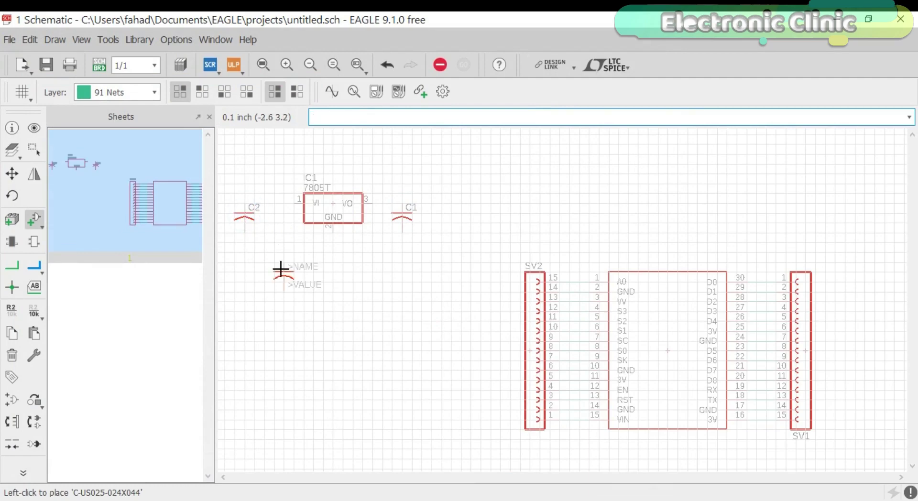
pyautogui.press('Escape')
pyautogui.click(11, 310)
pyautogui.click(253, 222)
pyautogui.press('Escape')
# Set the value of capacitor C2 to 470 uf and of capacitor C1 to 470uf
pyautogui.click(34, 311)
pyautogui.click(245, 219)
pyautogui.write('470 uf')
pyautogui.press('Return')
pyautogui.click(404, 216)
pyautogui.write('470uf')
pyautogui.press('Return')
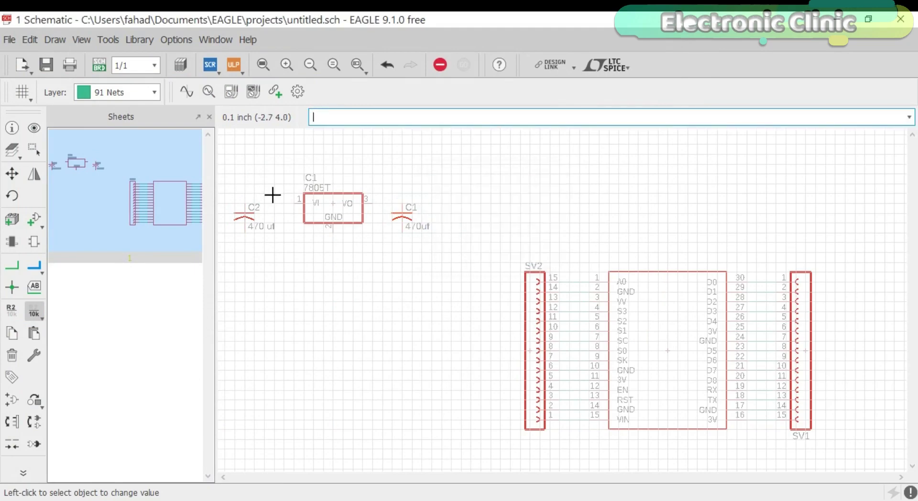
# Draw nets from the upper pin of C2 to the regulator's VI pin and from C1 to its VO pin
pyautogui.click(12, 266)
pyautogui.click(245, 204)
pyautogui.click(294, 203)
pyautogui.click(402, 203)
pyautogui.click(372, 202)
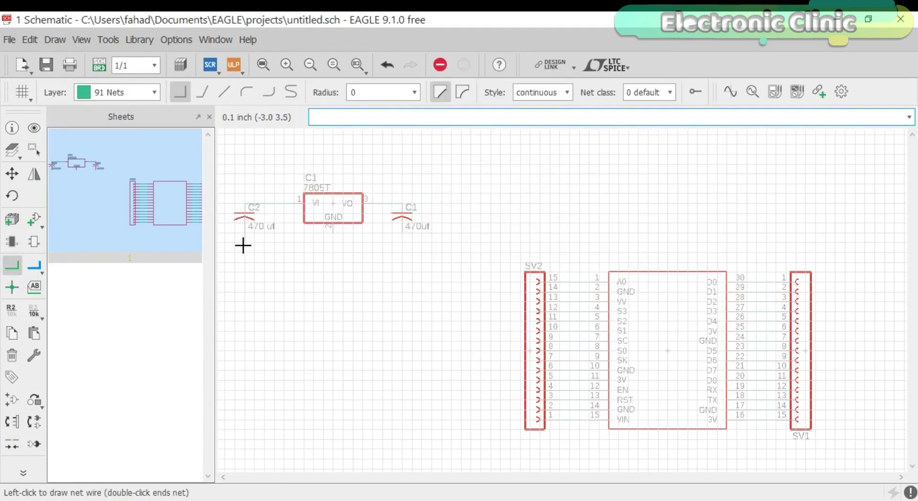
# Draw a common ground net joining the lower pins of C2 and C1 with the regulator's GND pin
pyautogui.click(333, 251)
pyautogui.click(332, 225)
pyautogui.click(402, 221)
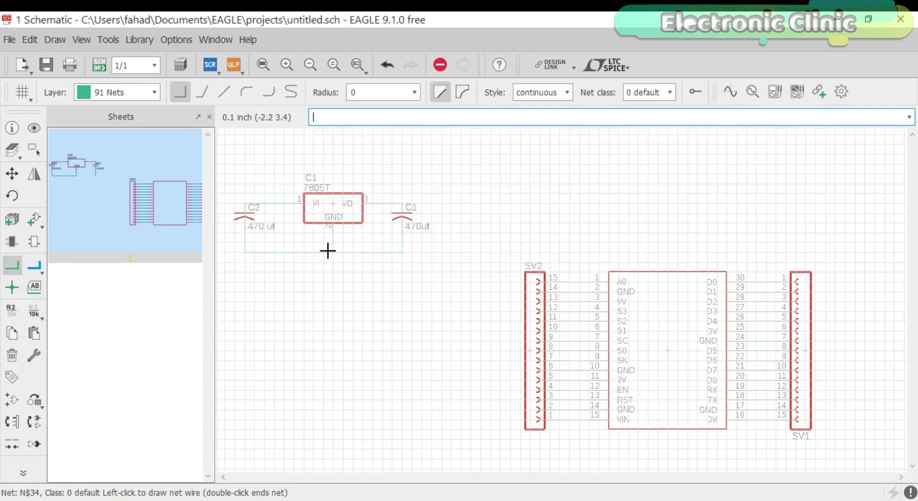
pyautogui.click(333, 252)
# Search the part library for power jack and place a DCJ0202 DC power jack below the regulator circuit
pyautogui.click(43, 229)
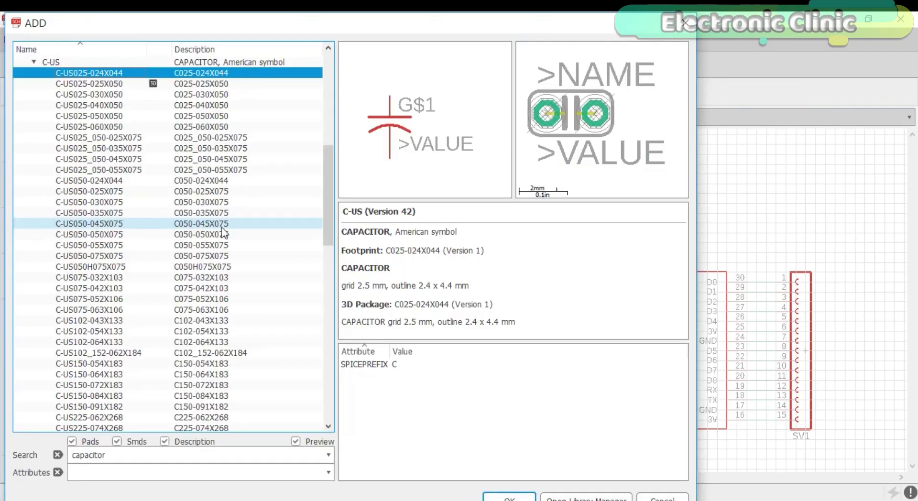
pyautogui.moveTo(113, 455); pyautogui.dragTo(28, 461)
pyautogui.press('BackSpace')
pyautogui.write('power jack')
pyautogui.press('Return')
pyautogui.click(193, 73)
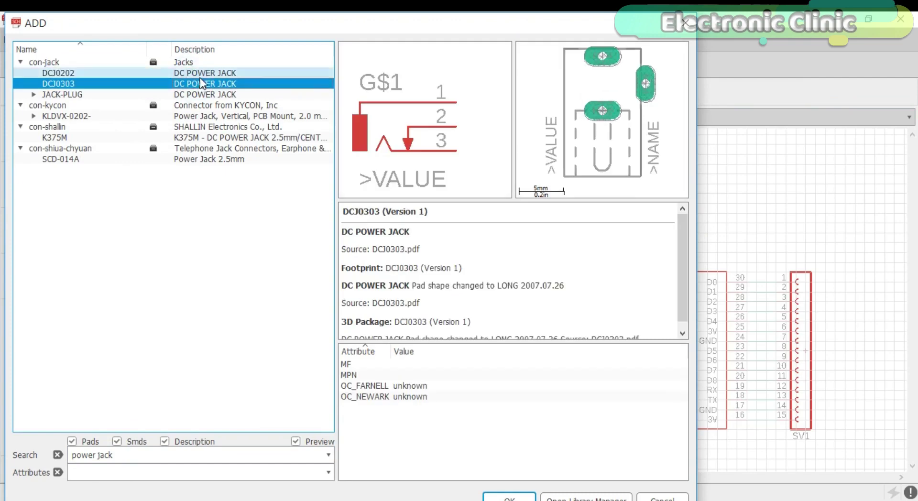
pyautogui.click(529, 497)
pyautogui.click(285, 316)
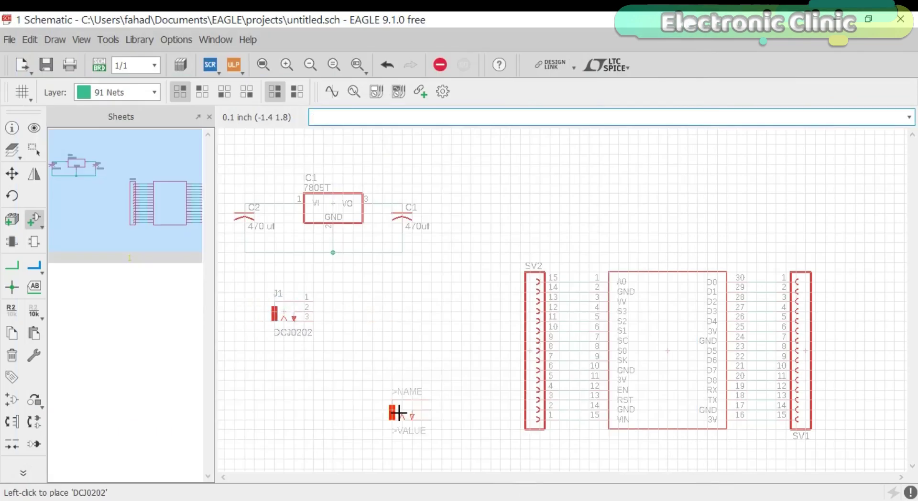
pyautogui.press('Escape')
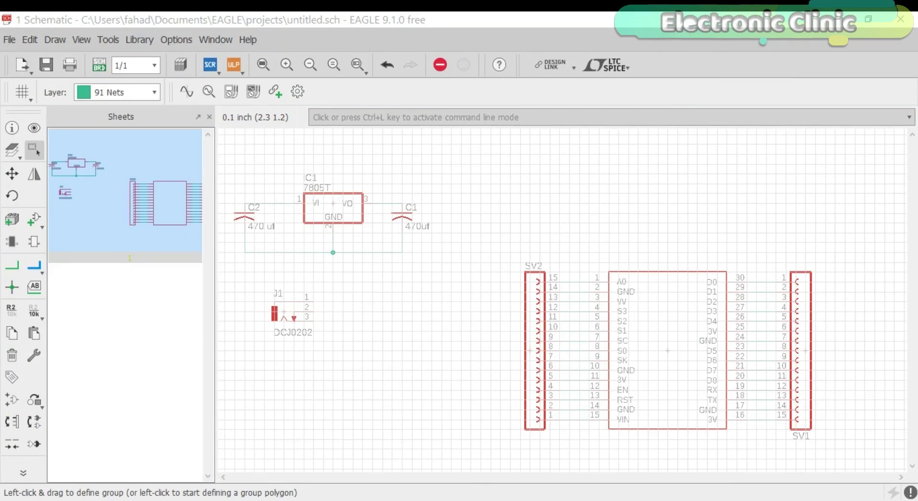
# Move power jack J1 to the left of capacitor C2
pyautogui.scroll(-2, 373, 273)
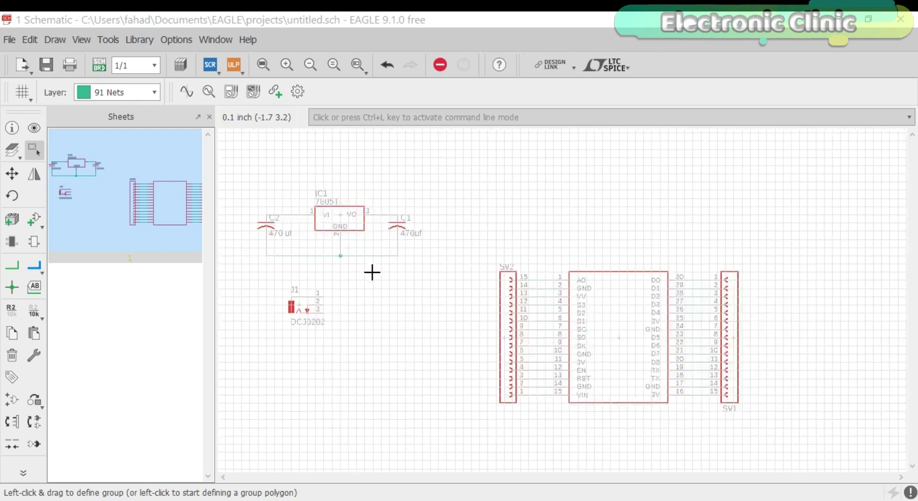
pyautogui.scroll(2, 244, 236)
pyautogui.press('F7')
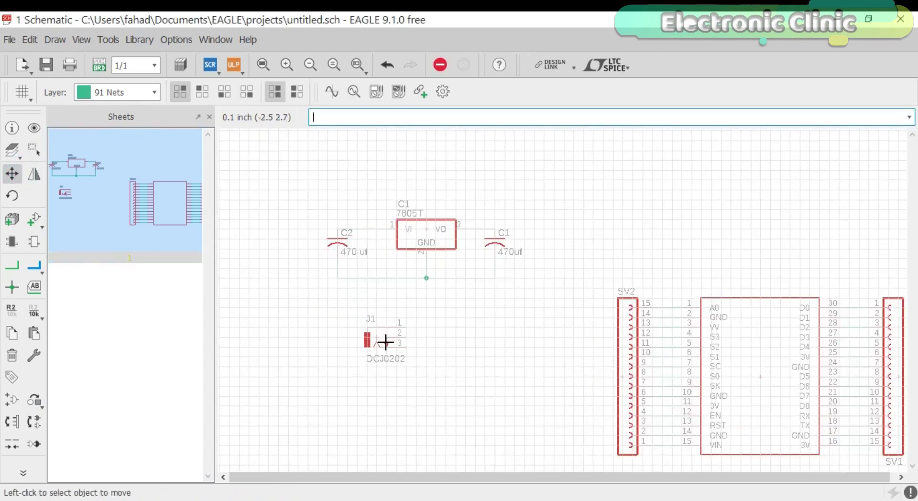
pyautogui.click(368, 339)
pyautogui.click(261, 242)
pyautogui.press('Escape')
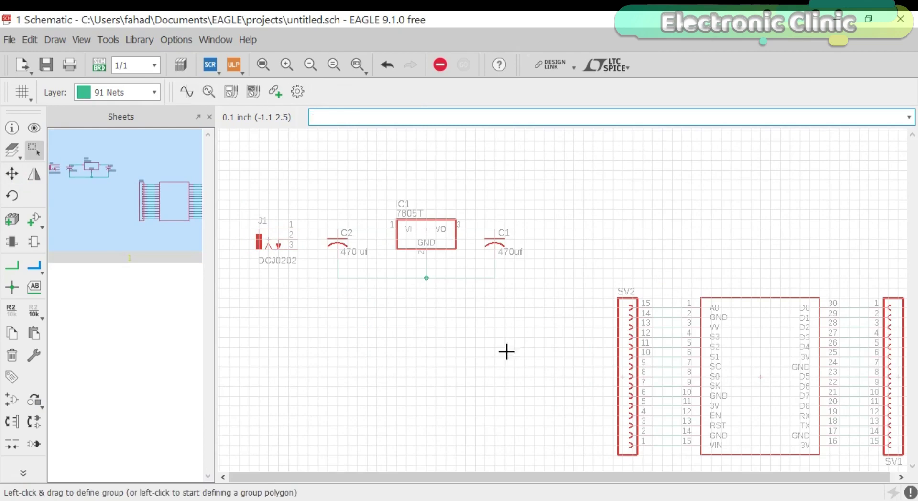
# Draw nets from J1 pin 1 to the top of C2 and from its joined pins 2 and 3 to the ground net
pyautogui.click(12, 266)
pyautogui.scroll(3, 296, 228)
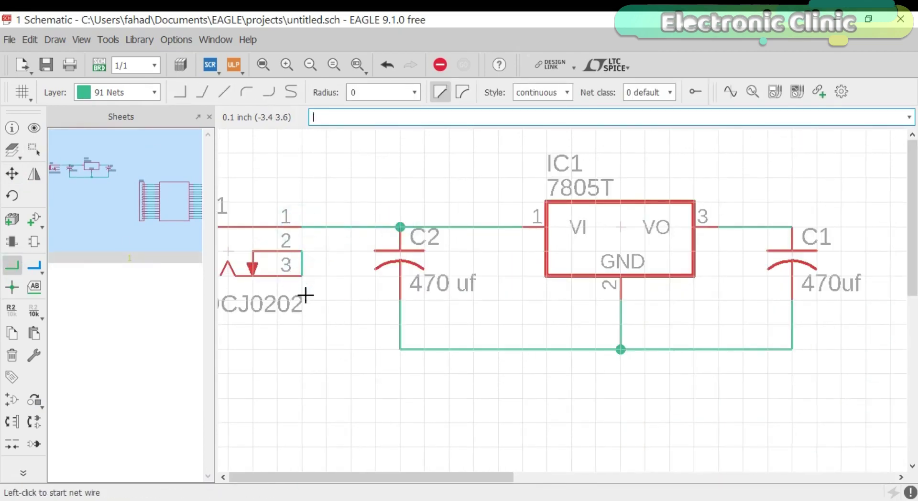
pyautogui.click(302, 264)
pyautogui.click(400, 349)
pyautogui.scroll(-2, 443, 256)
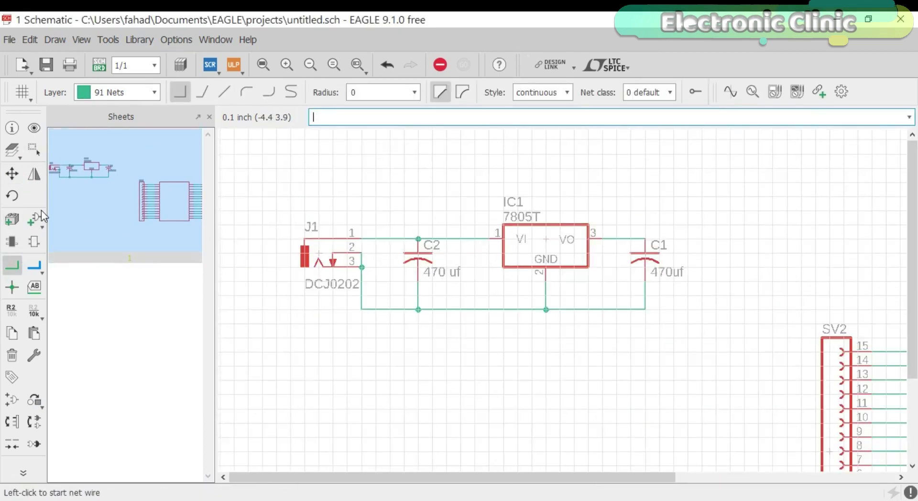
# Search the part library for supply and place a GND symbol below the regulator's ground junction
pyautogui.click(34, 219)
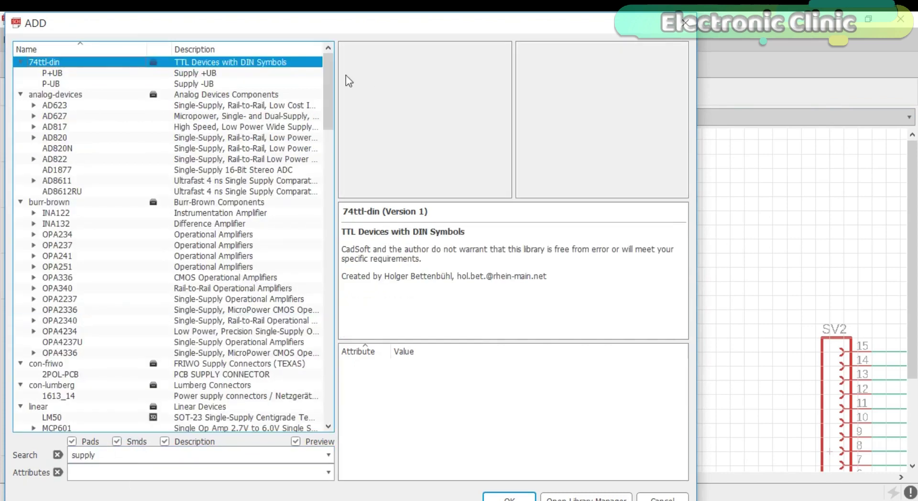
pyautogui.scroll(-10, 335, 263)
pyautogui.click(207, 202)
pyautogui.click(209, 213)
pyautogui.click(217, 224)
pyautogui.click(211, 193)
pyautogui.click(213, 202)
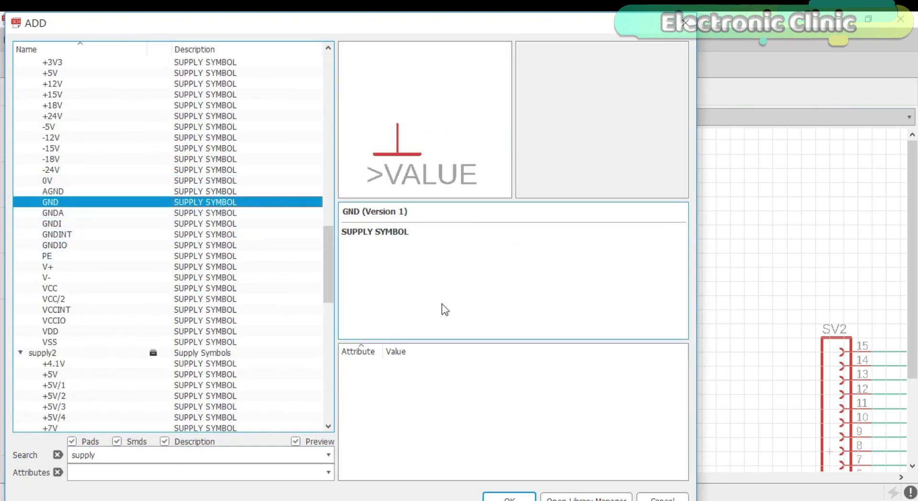
pyautogui.click(501, 497)
pyautogui.scroll(-4, 419, 263)
pyautogui.press('Escape')
pyautogui.press('Escape')
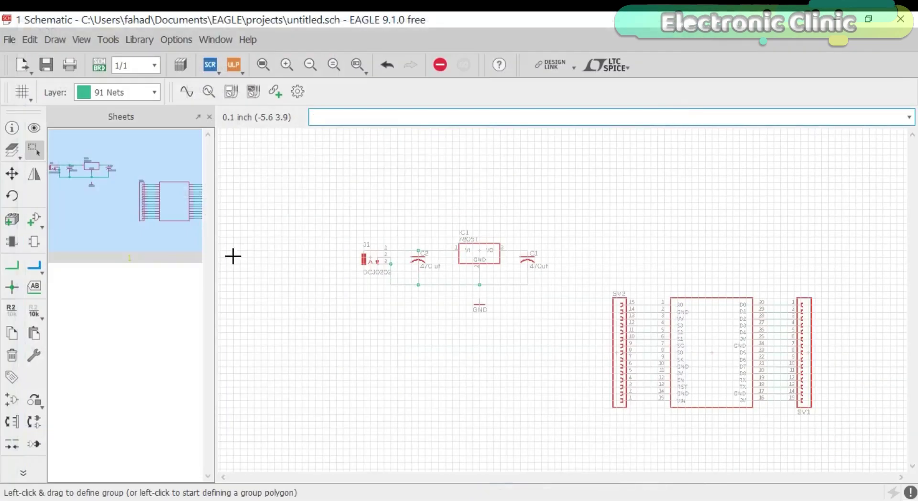
# Connect the GND symbol to the ground net and draw a net between NODEMCU pin 15 VIN and the regulator output at C1
pyautogui.click(12, 265)
pyautogui.scroll(6, 489, 269)
pyautogui.scroll(-7, 528, 258)
pyautogui.scroll(3, 678, 326)
pyautogui.scroll(2, 677, 326)
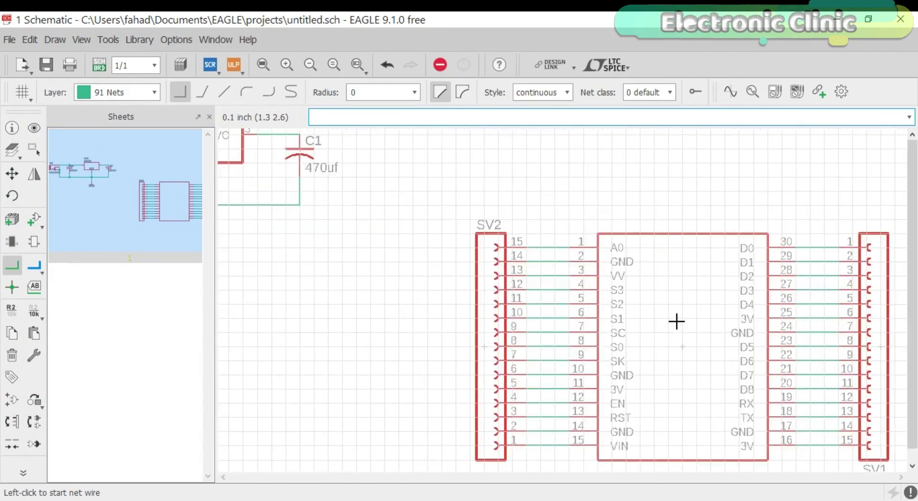
pyautogui.scroll(1, 619, 423)
pyautogui.scroll(-2, 610, 269)
pyautogui.click(593, 270)
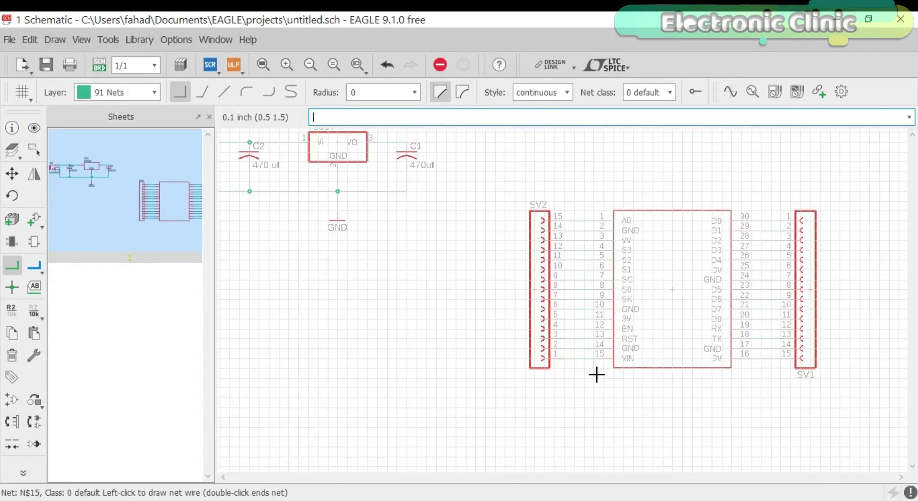
pyautogui.scroll(-1, 491, 182)
pyautogui.scroll(5, 417, 139)
pyautogui.click(429, 159)
pyautogui.click(432, 254)
# Draw a net from the ground net at C1 to NODEMCU pin 14 GND and merge N$14 into GND
pyautogui.scroll(-4, 463, 232)
pyautogui.click(446, 248)
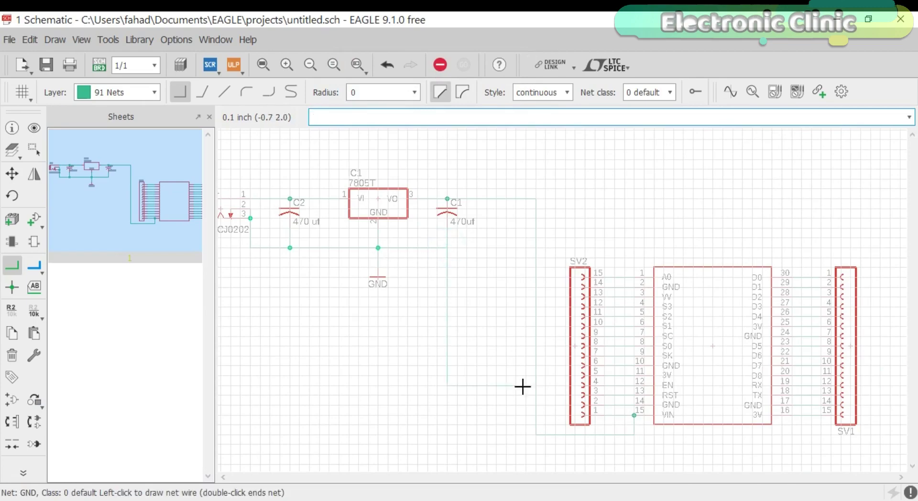
pyautogui.scroll(3, 624, 442)
pyautogui.click(622, 321)
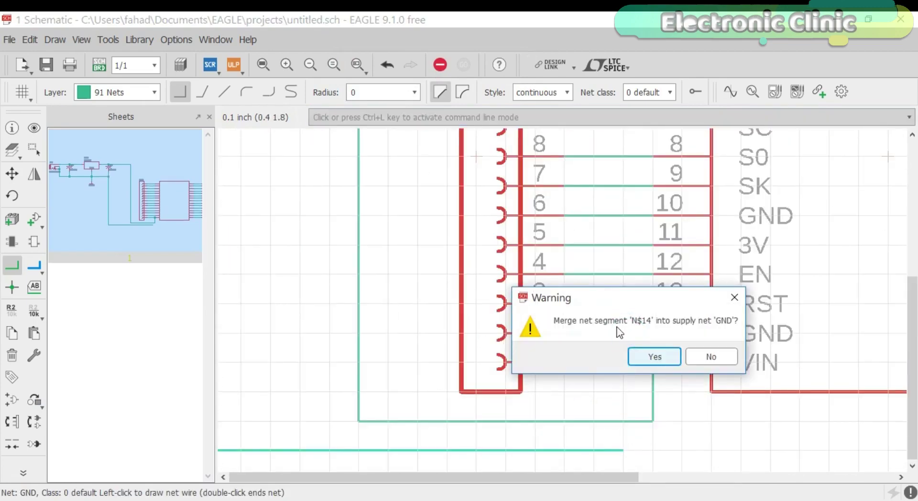
pyautogui.click(651, 355)
pyautogui.scroll(-4, 615, 323)
pyautogui.scroll(1, 531, 219)
pyautogui.scroll(1, 531, 219)
pyautogui.press('Escape')
# Search the part library for led and place an LED_ELD260 above header SV2
pyautogui.click(34, 219)
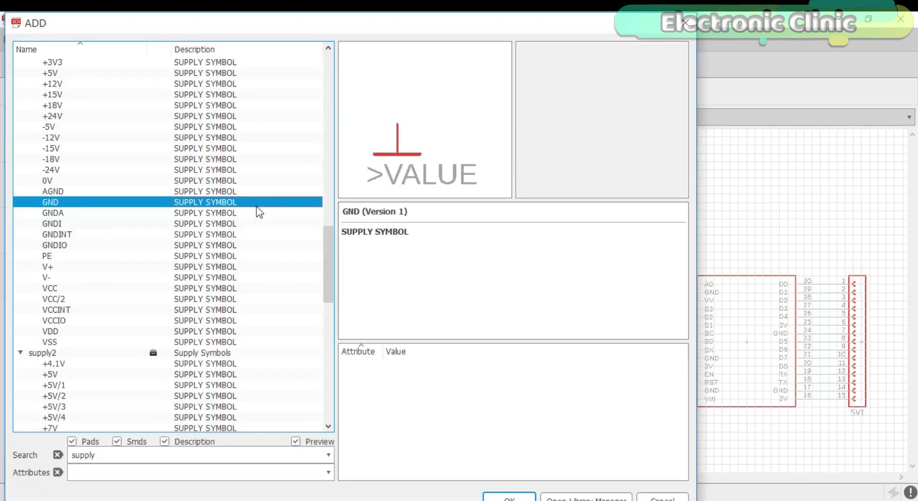
pyautogui.click(211, 223)
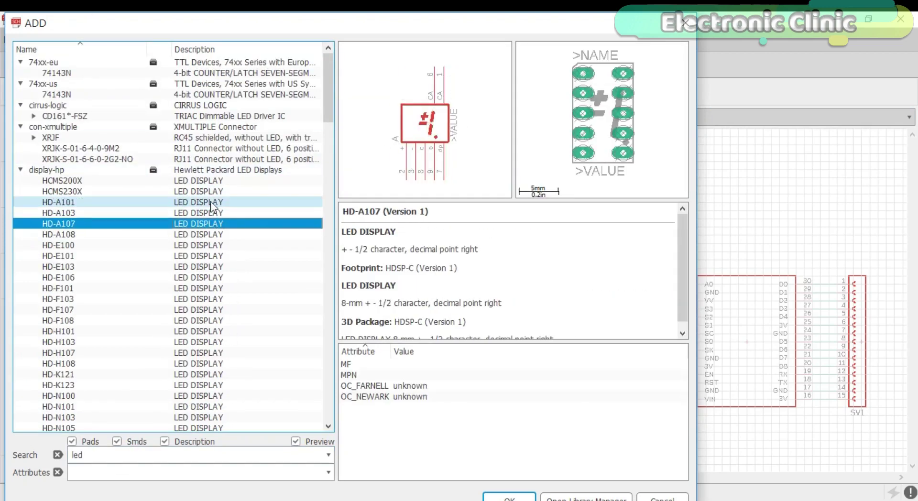
pyautogui.click(20, 170)
pyautogui.doubleClick(144, 192)
pyautogui.click(139, 202)
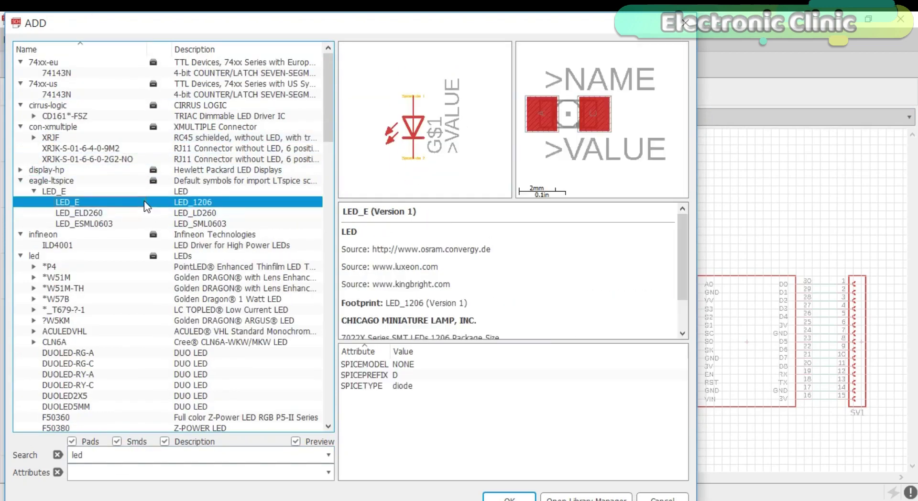
pyautogui.click(139, 213)
pyautogui.click(485, 495)
pyautogui.scroll(4, 707, 206)
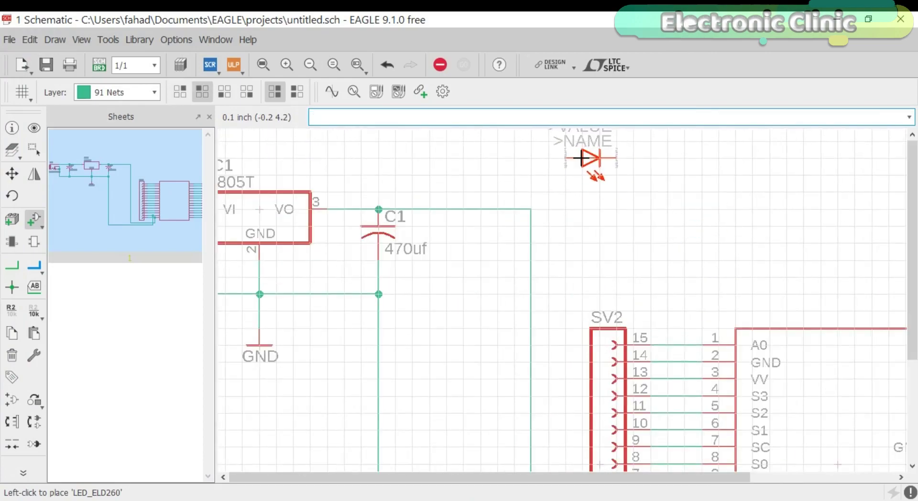
pyautogui.click(591, 157)
pyautogui.press('Escape')
# Place a copy of the GND symbol to the right of LED1 and connect it to the LED's cathode with a net
pyautogui.click(12, 333)
pyautogui.click(258, 346)
pyautogui.click(669, 200)
pyautogui.press('n')
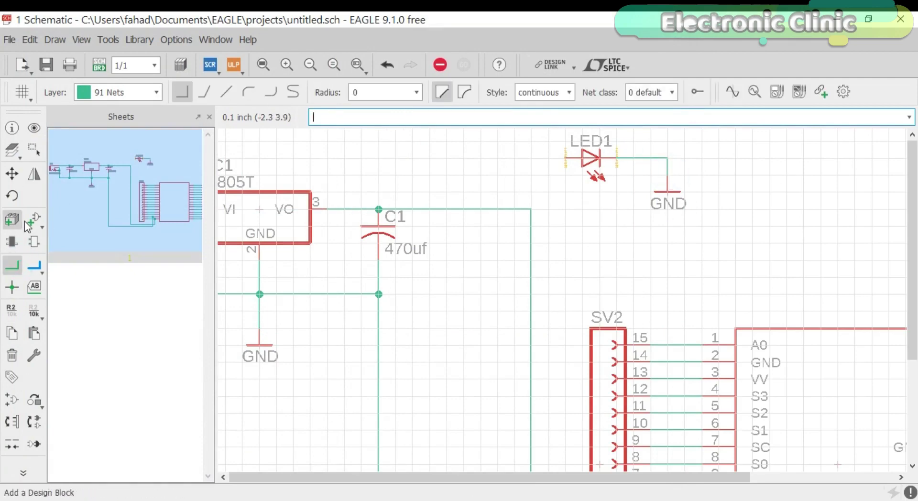
# Search the part library for resistor and preview the R-EU_ European-symbol resistor in the resistor library
pyautogui.click(40, 224)
pyautogui.write('resistor')
pyautogui.press('Return')
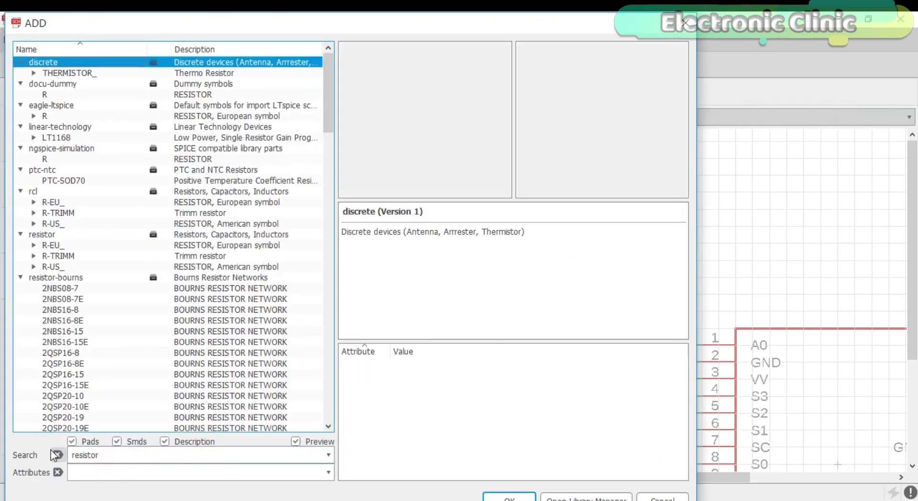
pyautogui.press('Down')
pyautogui.press('Down')
pyautogui.press('Down')
pyautogui.press('Down')
pyautogui.press('Down')
pyautogui.press('Down')
pyautogui.press('Down')
pyautogui.press('Down')
pyautogui.press('Down')
pyautogui.press('Down')
pyautogui.press('Down')
pyautogui.press('Down')
pyautogui.press('Down')
pyautogui.press('Down')
pyautogui.press('Down')
pyautogui.press('Down')
# Choose the R-EU_0204/5 resistor and place it to the left of LED1
pyautogui.press('Down')
pyautogui.press('Down')
pyautogui.press('Up')
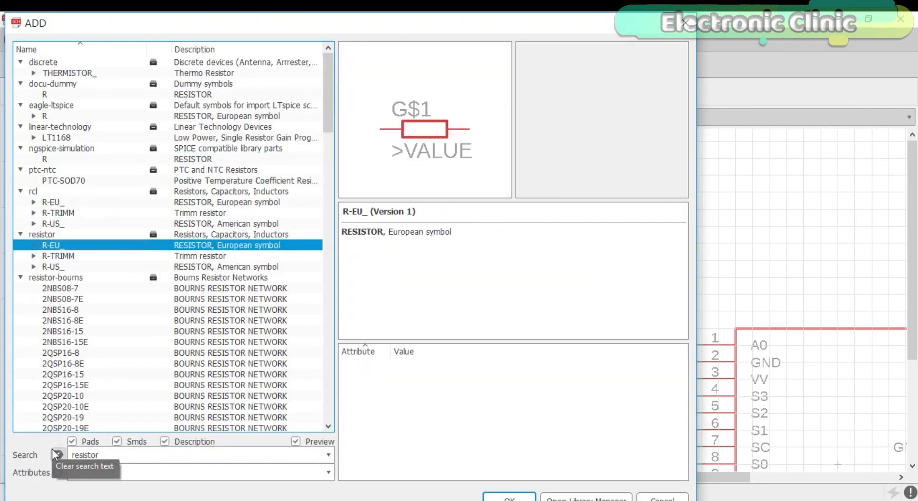
pyautogui.click(33, 246)
pyautogui.click(139, 74)
pyautogui.press('Down')
pyautogui.press('Return')
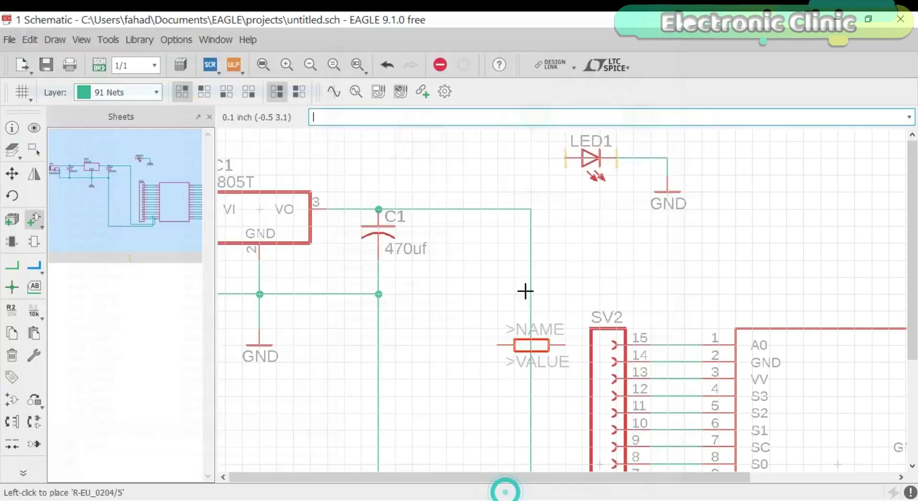
pyautogui.click(480, 158)
pyautogui.press('Escape')
pyautogui.press('Escape')
# Set the value of resistor R1 to 330 ohm
pyautogui.click(34, 314)
pyautogui.click(479, 158)
pyautogui.write('330 ohm')
pyautogui.press('Return')
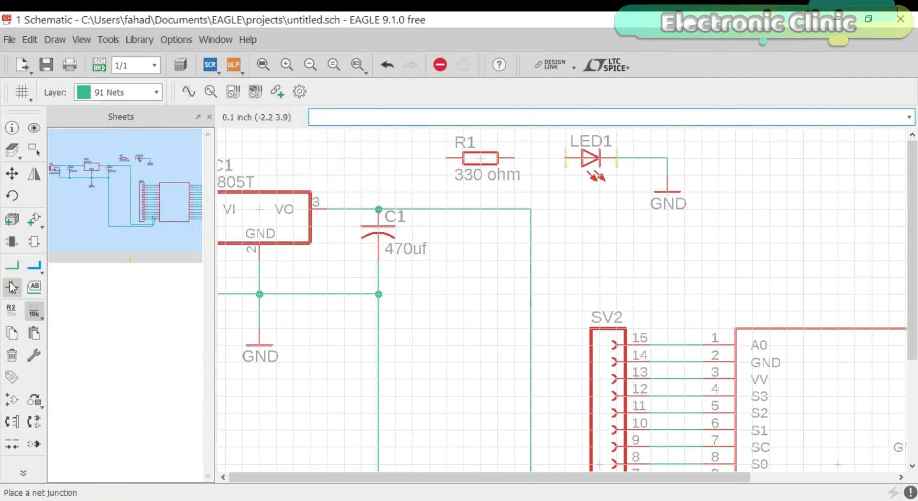
# Draw nets from the regulator output at C1 to resistor R1 and from R1 to the anode of LED1
pyautogui.click(12, 266)
pyautogui.click(385, 211)
pyautogui.click(442, 159)
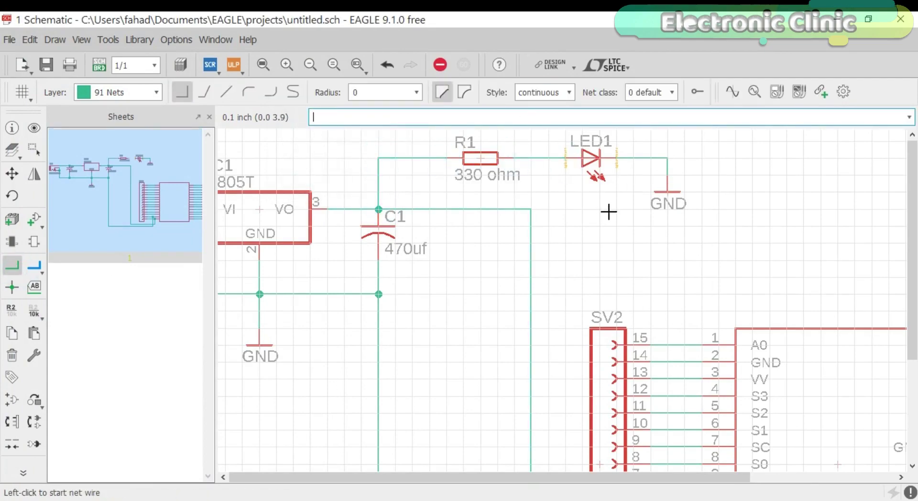
pyautogui.scroll(-5, 532, 209)
pyautogui.scroll(3, 360, 227)
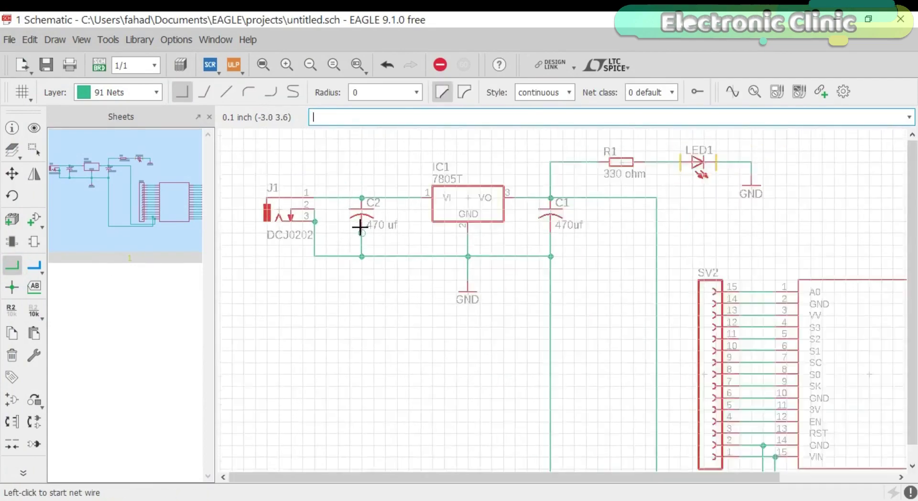
# Check the finished schematic and create a new board layout from it
pyautogui.scroll(-2, 359, 227)
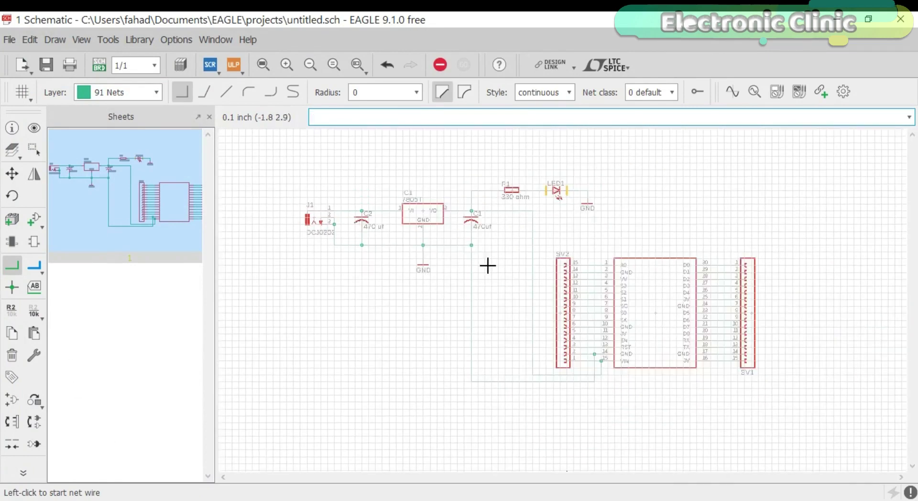
pyautogui.scroll(3, 593, 344)
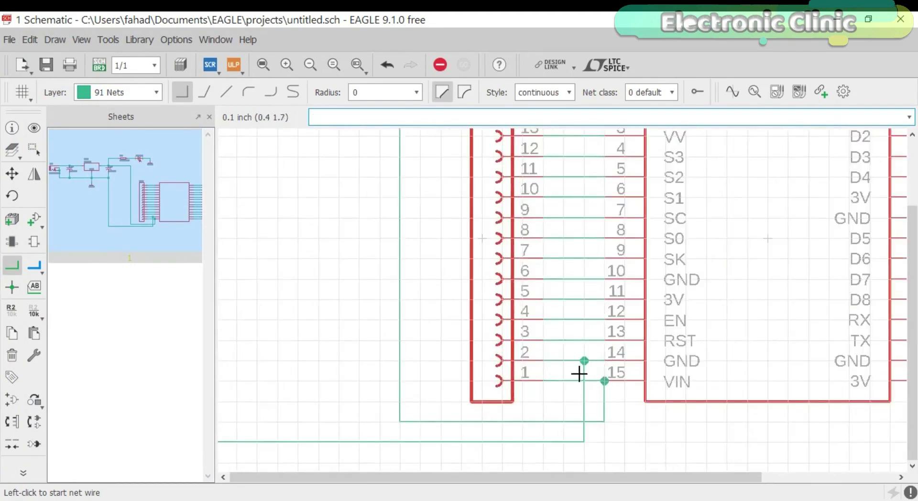
pyautogui.scroll(-2, 579, 373)
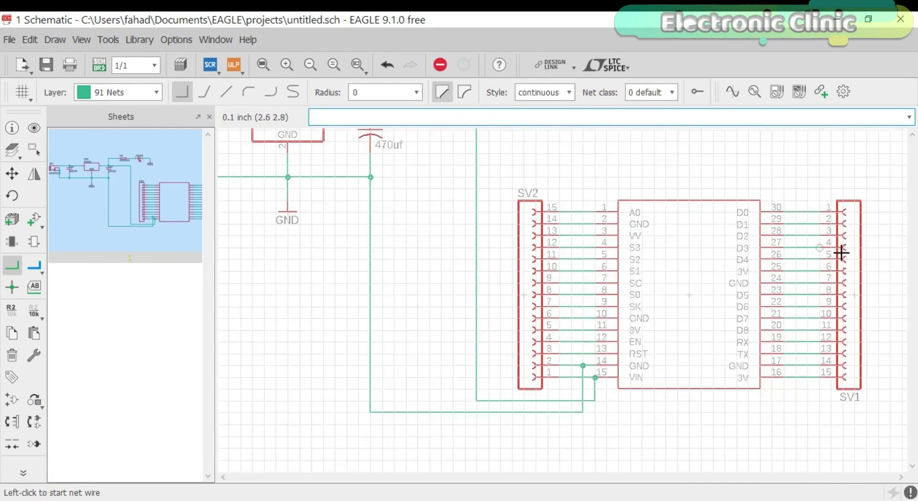
pyautogui.scroll(-2, 702, 231)
pyautogui.scroll(1, 670, 178)
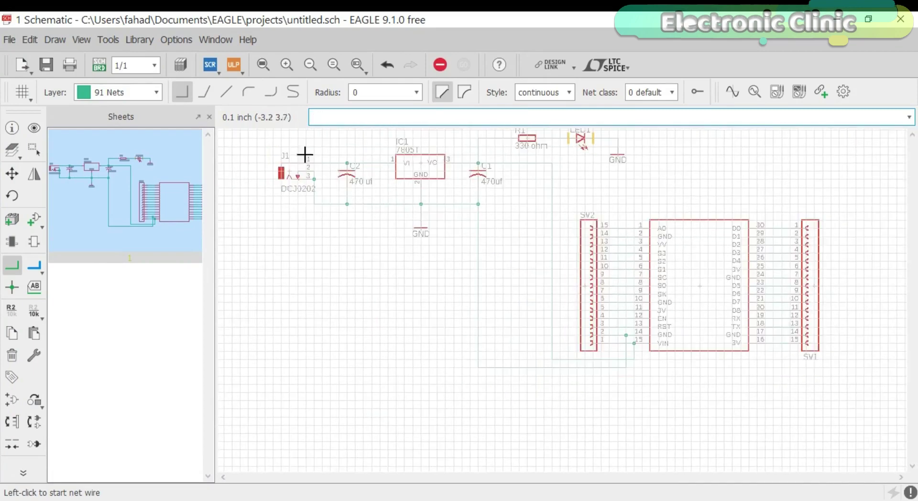
pyautogui.click(98, 71)
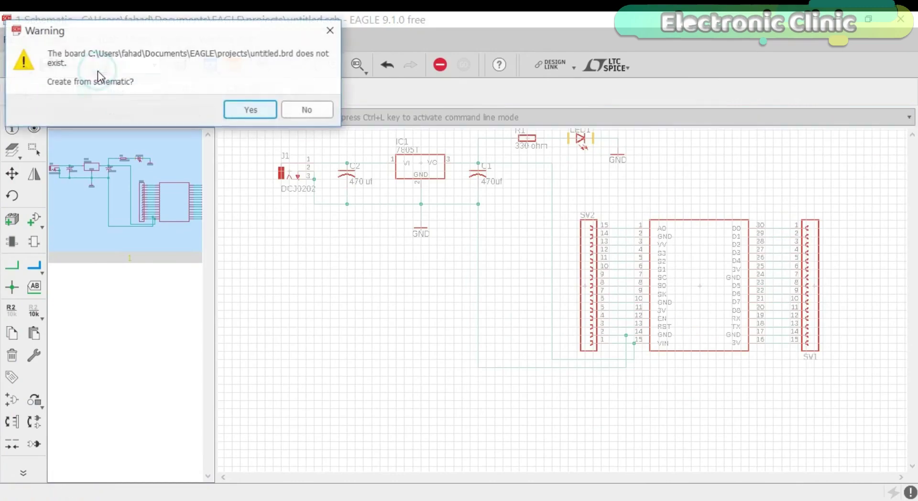
pyautogui.click(250, 110)
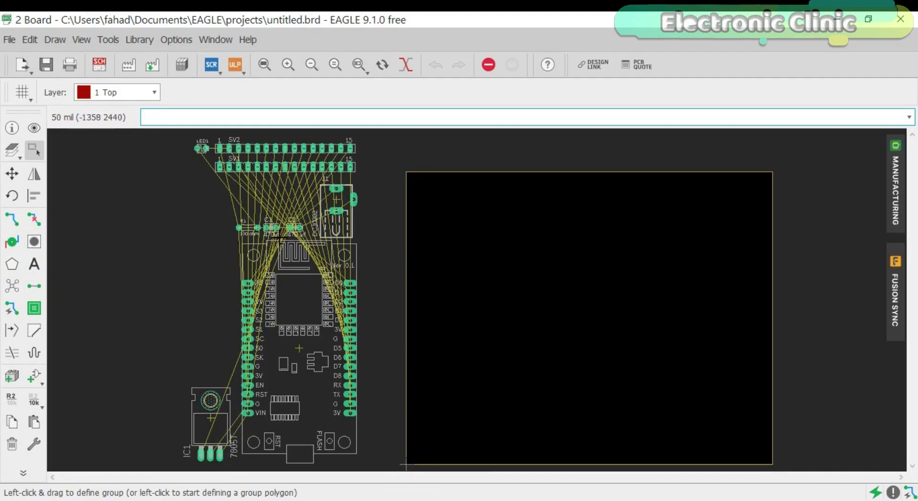
# Move the NodeMCU module into the right half of the board outline
pyautogui.click(12, 173)
pyautogui.moveTo(347, 391); pyautogui.dragTo(287, 347, button='middle')
pyautogui.click(248, 311)
pyautogui.scroll(-1, 438, 311)
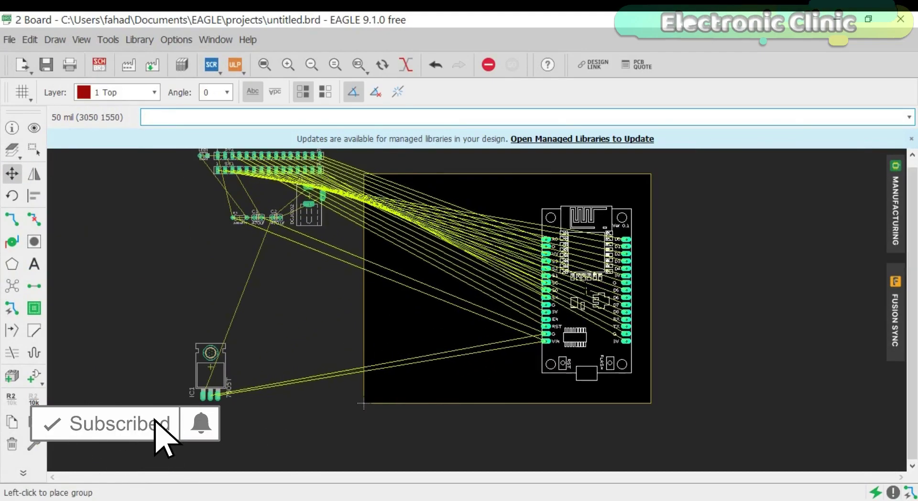
pyautogui.click(584, 283)
# Rotate header SV2 to 90° and place it alongside the NodeMCU's A0–VIN pin row
pyautogui.scroll(7, 237, 163)
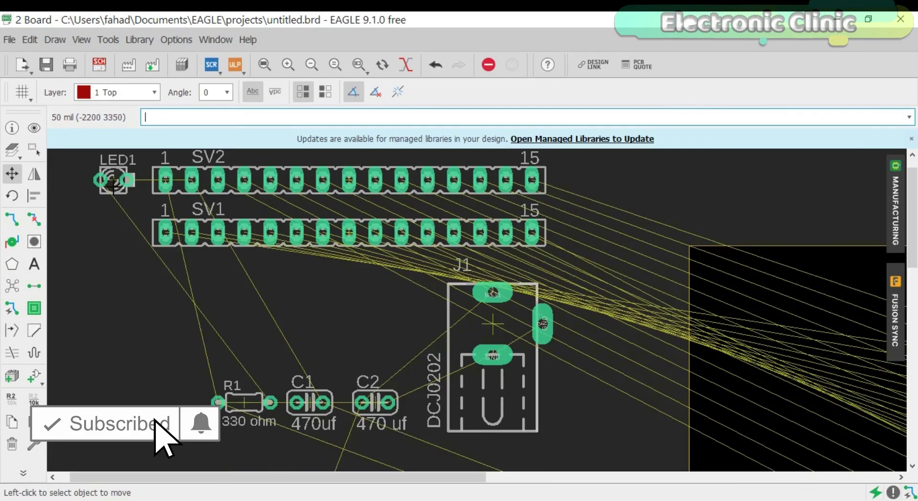
pyautogui.click(113, 180)
pyautogui.scroll(-1, 236, 260)
pyautogui.click(123, 201)
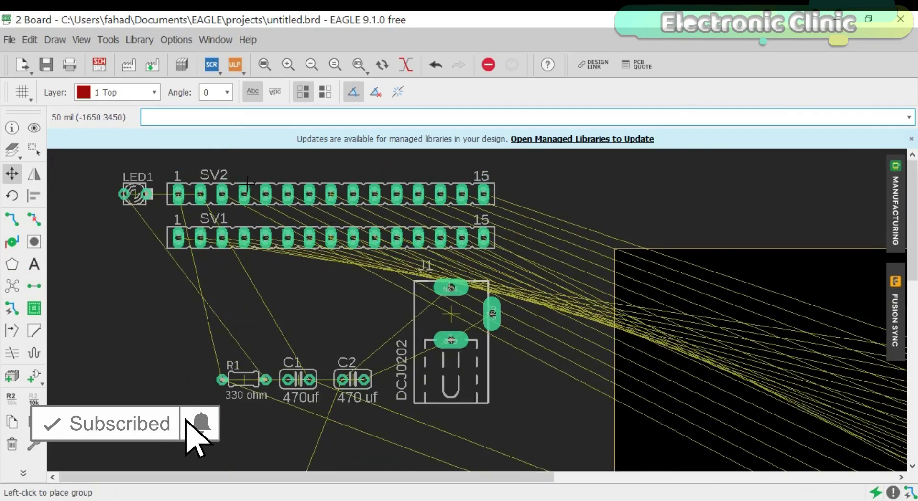
pyautogui.click(333, 193)
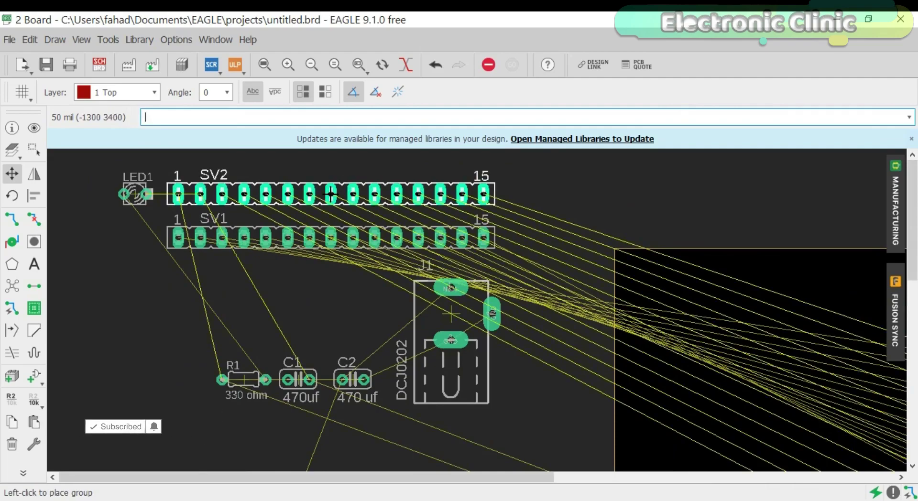
pyautogui.scroll(-5, 333, 194)
pyautogui.rightClick(638, 344)
pyautogui.scroll(2, 635, 335)
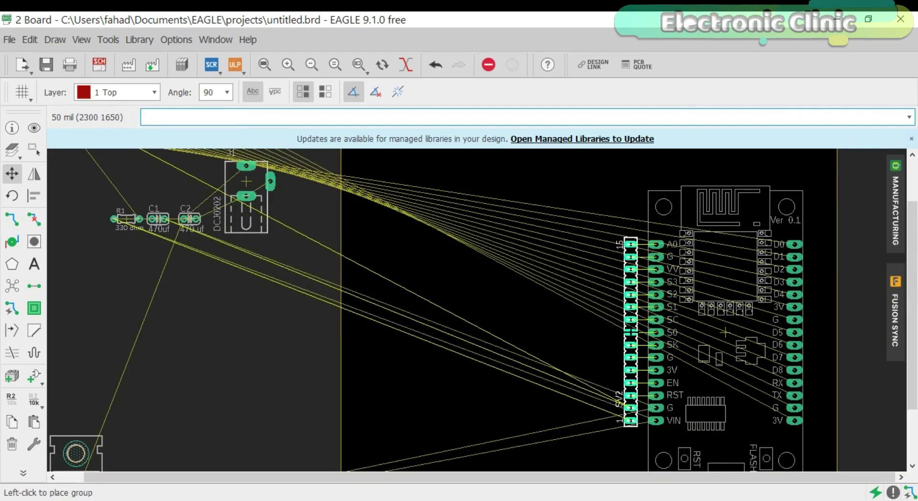
pyautogui.click(625, 332)
pyautogui.scroll(3, 765, 316)
pyautogui.scroll(-1, 522, 191)
pyautogui.click(523, 319)
pyautogui.click(523, 319)
# Rotate header SV1 to 270° and place it alongside the NodeMCU's D0–3V pin row
pyautogui.scroll(-4, 453, 262)
pyautogui.click(219, 178)
pyautogui.rightClick(574, 287)
pyautogui.rightClick(574, 287)
pyautogui.rightClick(573, 287)
pyautogui.scroll(4, 581, 282)
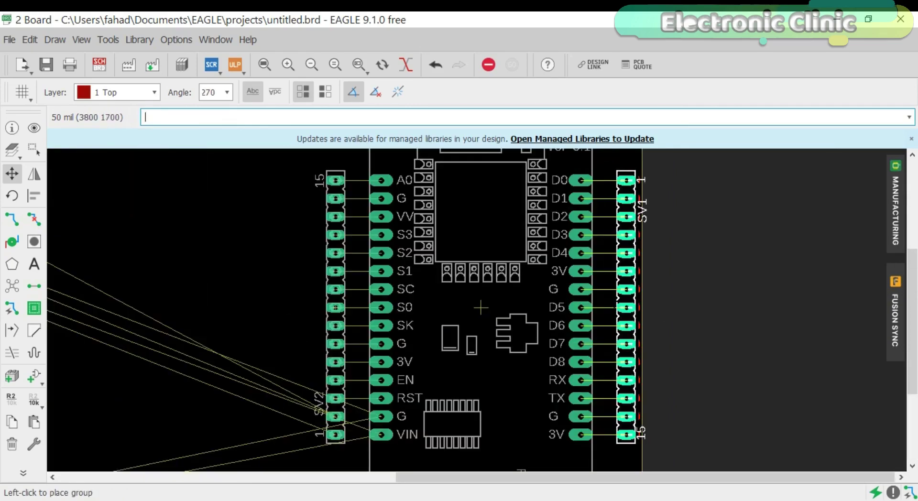
pyautogui.click(617, 307)
# Rotate DC jack J1 to 270° and place it in the upper-left corner of the board outline
pyautogui.scroll(-5, 797, 260)
pyautogui.scroll(3, 383, 191)
pyautogui.click(364, 201)
pyautogui.rightClick(478, 189)
pyautogui.rightClick(497, 186)
pyautogui.rightClick(508, 182)
pyautogui.click(514, 188)
# Move the 7805T regulator IC1 onto the board, just right of jack J1 near the upper edge
pyautogui.scroll(-3, 288, 239)
pyautogui.click(229, 399)
pyautogui.scroll(5, 491, 164)
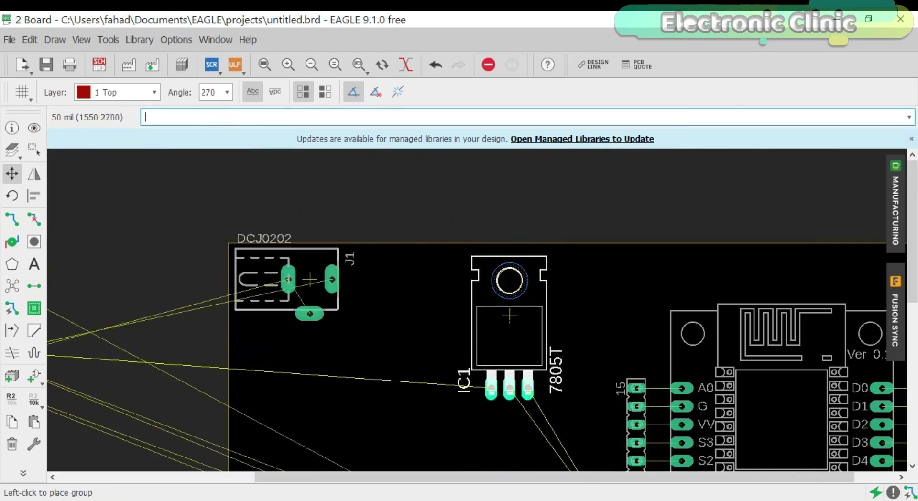
pyautogui.scroll(-2, 473, 286)
pyautogui.scroll(1, 491, 200)
pyautogui.click(437, 249)
# Rotate capacitors C2 and C1 to 270° and place them level with each other, on either side below regulator IC1
pyautogui.scroll(-2, 437, 249)
pyautogui.scroll(2, 227, 243)
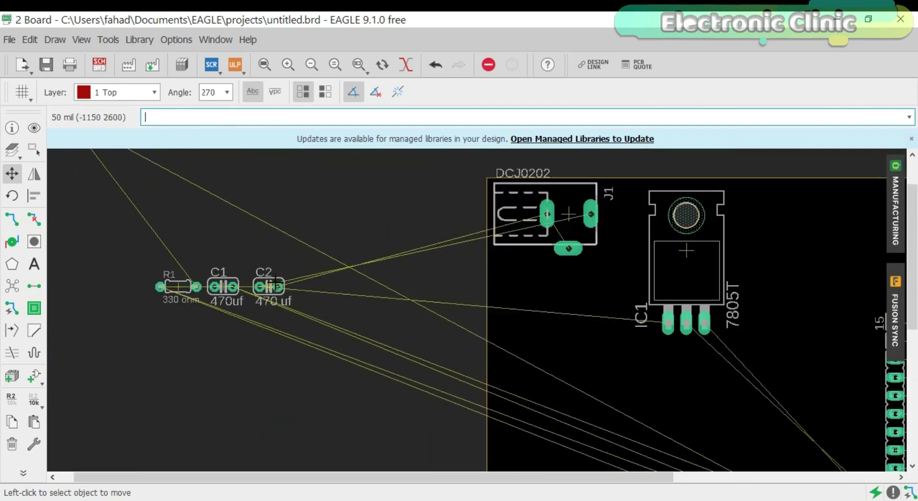
pyautogui.click(269, 286)
pyautogui.rightClick(614, 363)
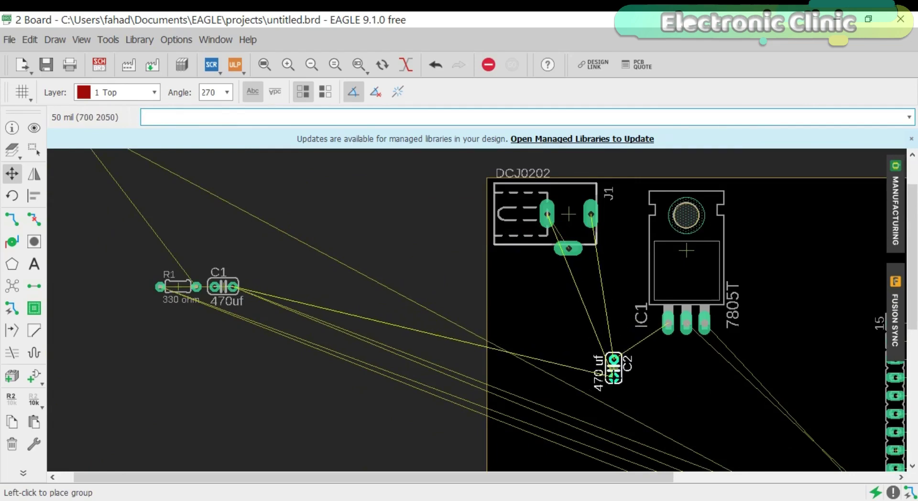
pyautogui.click(614, 366)
pyautogui.click(222, 286)
pyautogui.rightClick(774, 314)
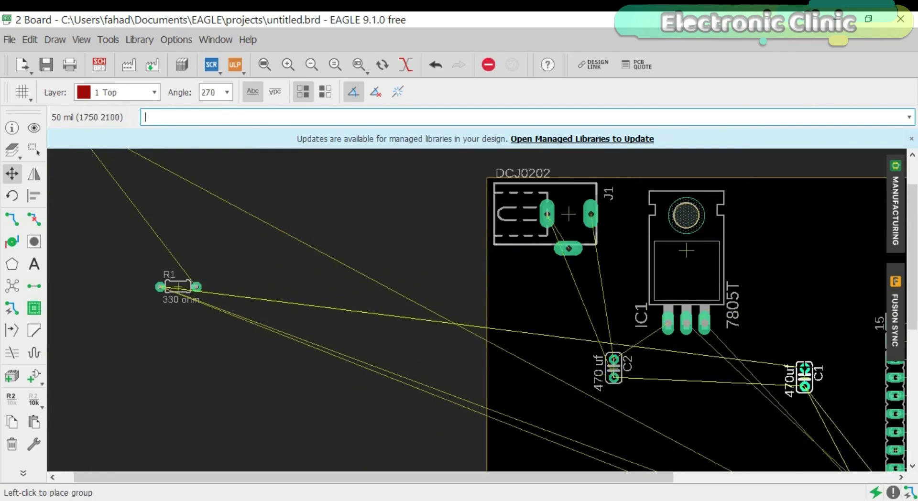
pyautogui.click(777, 368)
# Place resistor R1 horizontally at 0° above capacitor C1, to the right of regulator IC1
pyautogui.click(178, 286)
pyautogui.scroll(4, 853, 322)
pyautogui.scroll(-1, 662, 263)
pyautogui.rightClick(735, 268)
pyautogui.rightClick(735, 268)
pyautogui.rightClick(734, 266)
pyautogui.rightClick(735, 266)
pyautogui.scroll(-1, 718, 205)
pyautogui.scroll(2, 719, 206)
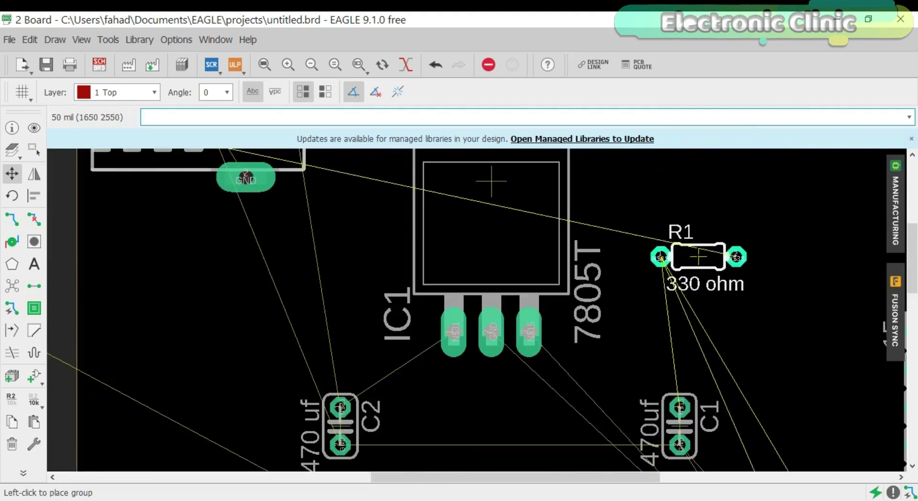
pyautogui.click(680, 256)
# Move LED1 onto the board, just above and to the right of resistor R1
pyautogui.scroll(-6, 730, 260)
pyautogui.scroll(-3, 229, 296)
pyautogui.scroll(5, 232, 213)
pyautogui.click(231, 213)
pyautogui.scroll(-3, 232, 213)
pyautogui.scroll(8, 695, 274)
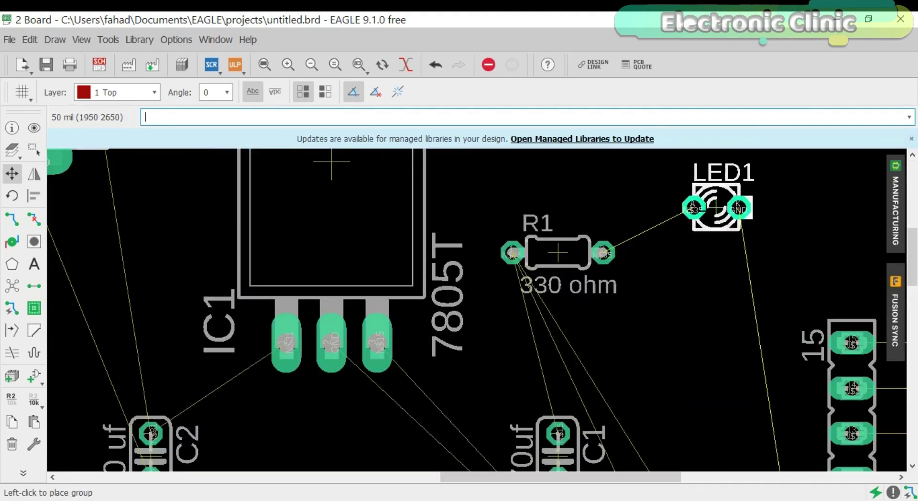
pyautogui.click(693, 208)
# Try to move the grouped NodeMCU and headers, and undo the move
pyautogui.scroll(-10, 640, 274)
pyautogui.scroll(5, 735, 340)
pyautogui.click(467, 247)
pyautogui.scroll(4, 448, 246)
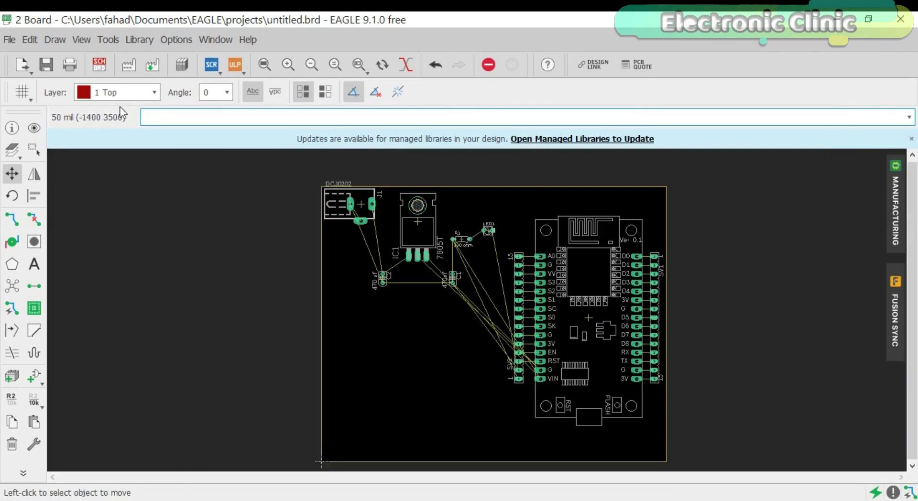
pyautogui.click(34, 149)
pyautogui.moveTo(506, 183); pyautogui.dragTo(725, 435)
pyautogui.rightClick(735, 241)
pyautogui.click(784, 252)
pyautogui.hotkey('ctrl', 'z')
# Group the NodeMCU with headers SV1 and SV2 and move the group slightly down and to the left
pyautogui.click(34, 149)
pyautogui.click(697, 258)
pyautogui.moveTo(505, 207); pyautogui.dragTo(661, 434)
pyautogui.press('F7')
pyautogui.keyDown('ctrl'); pyautogui.rightClick(841, 273); pyautogui.keyUp('ctrl')
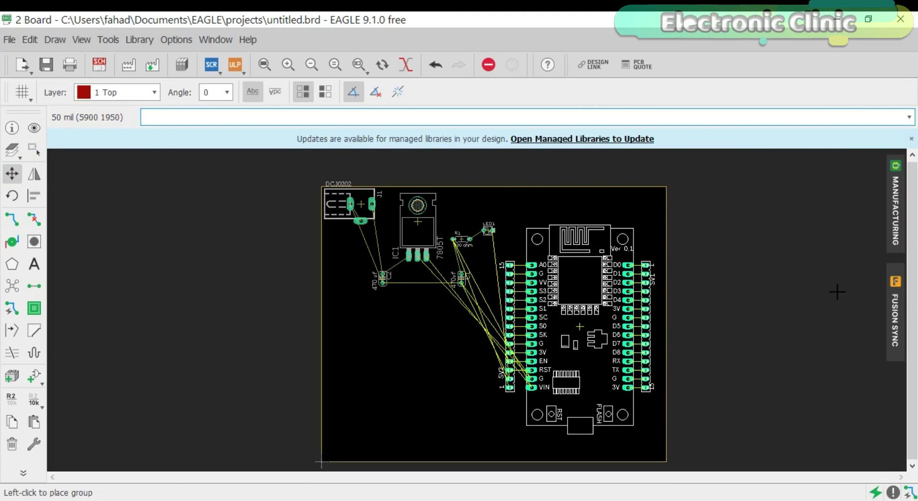
pyautogui.click(837, 292)
# Move header SV1 slightly further right, away from the NodeMCU's pin row
pyautogui.scroll(2, 435, 309)
pyautogui.scroll(2, 692, 295)
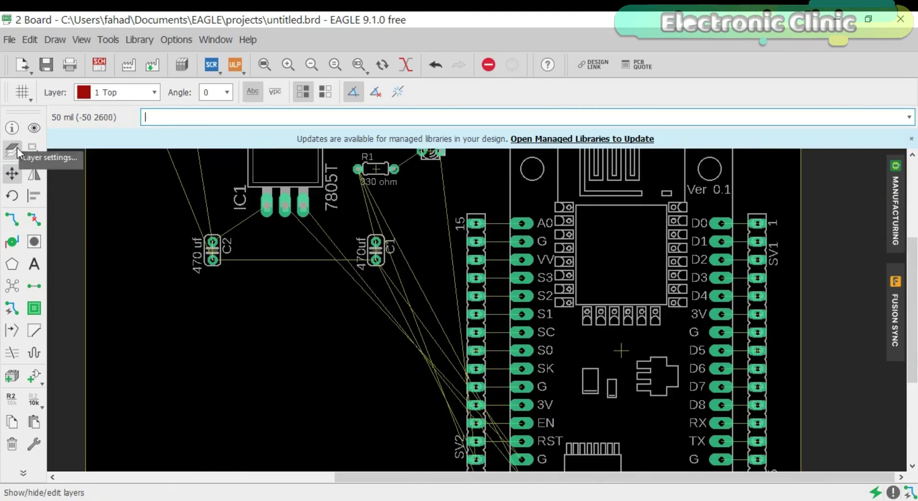
pyautogui.scroll(-1, 759, 371)
pyautogui.click(752, 358)
pyautogui.click(757, 351)
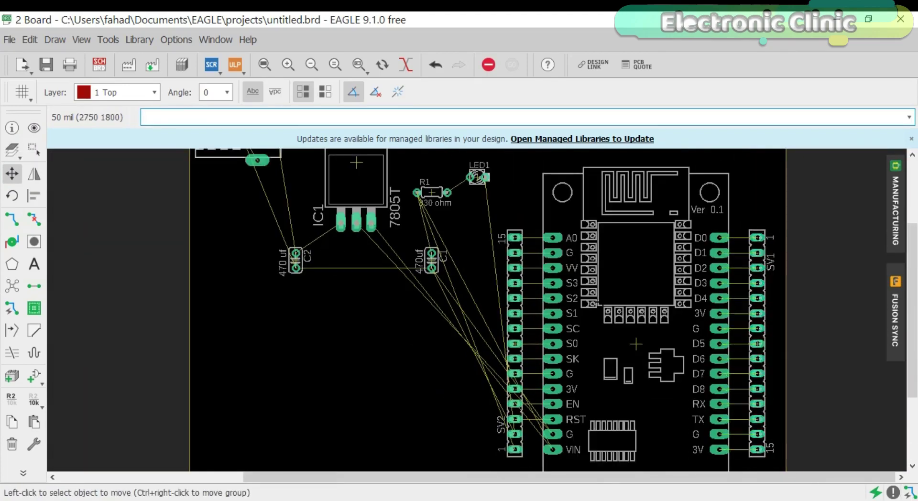
# Create the board text "Electronic Clinic" on layer 16 Bottom
pyautogui.scroll(-2, 602, 296)
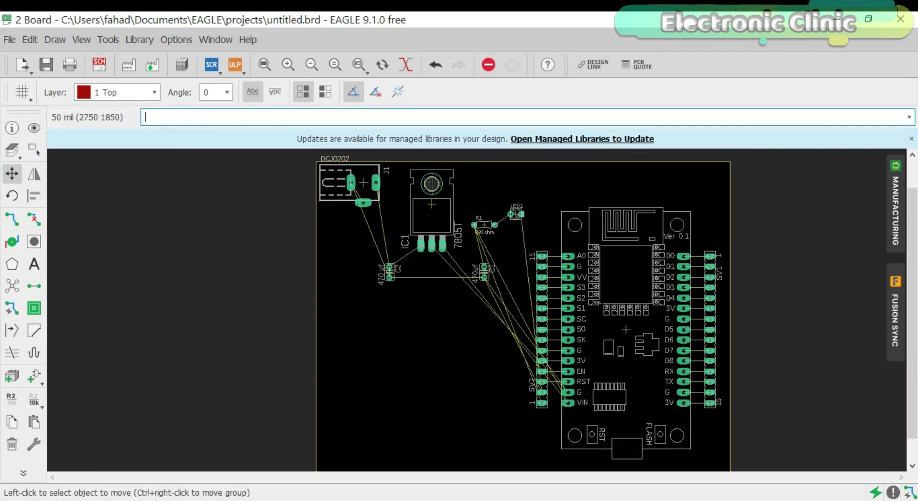
pyautogui.click(34, 264)
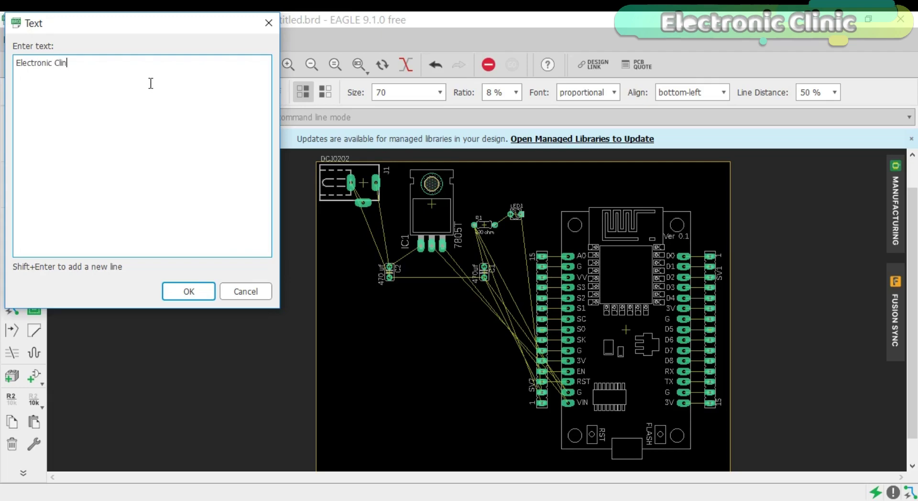
pyautogui.press('Return')
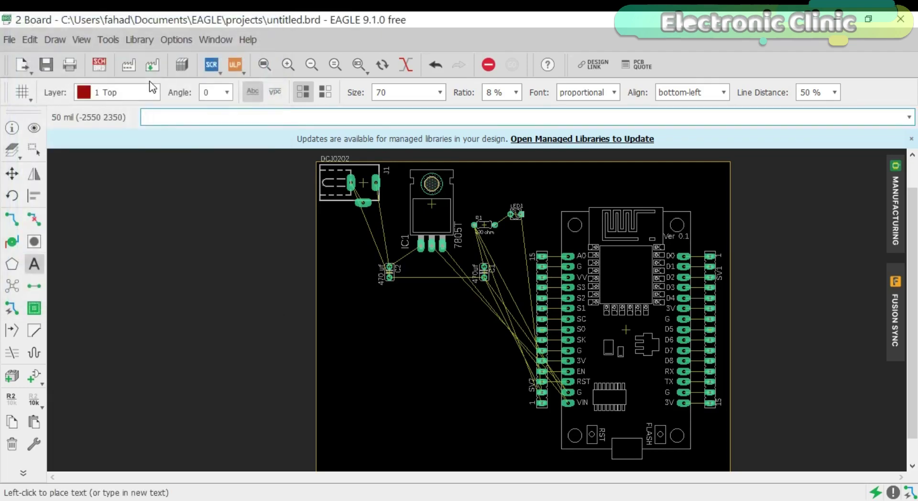
pyautogui.click(153, 92)
pyautogui.click(141, 123)
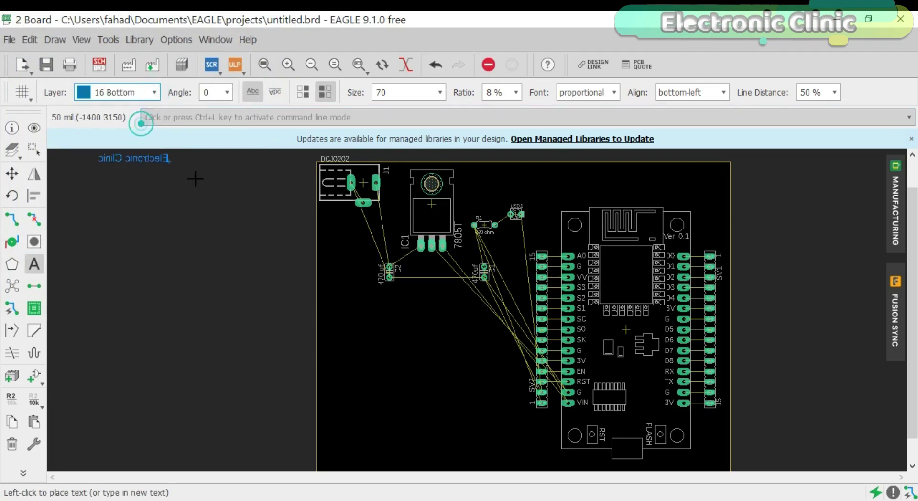
# Set the size of the "Electronic Clinic" text to 100
pyautogui.click(446, 94)
pyautogui.scroll(-3, 403, 157)
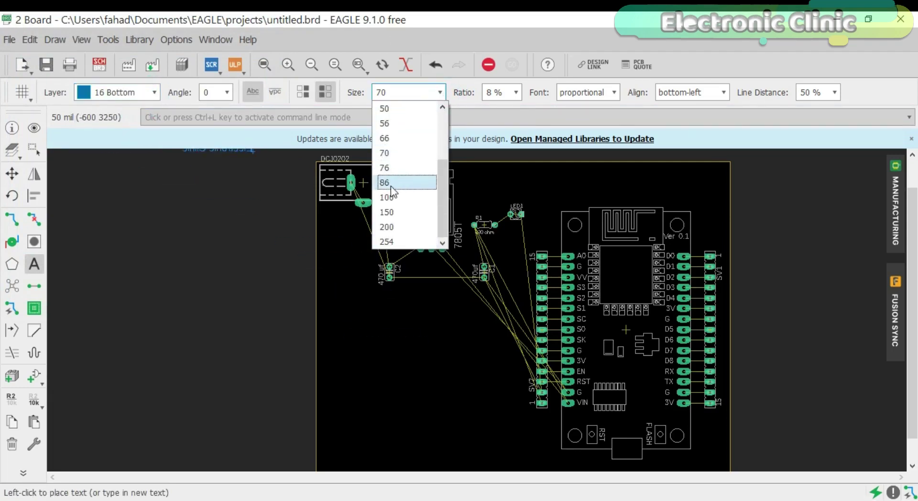
pyautogui.click(391, 197)
pyautogui.scroll(-3, 456, 337)
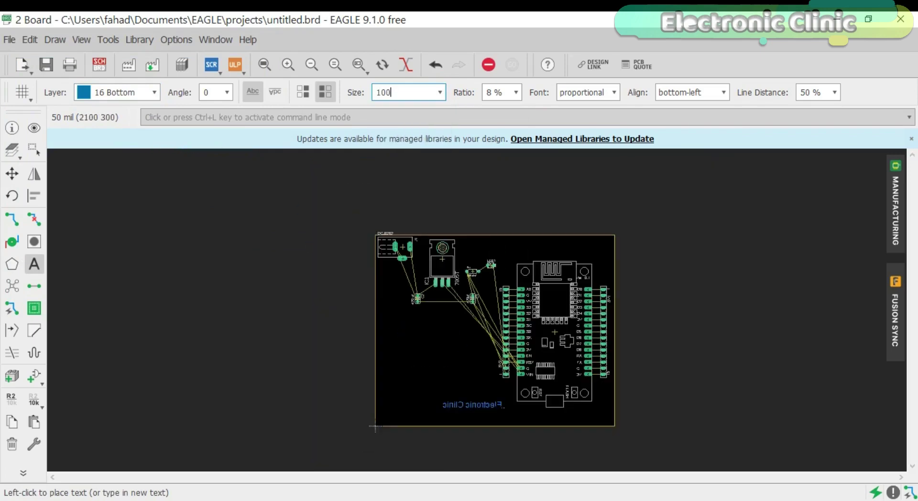
pyautogui.scroll(3, 487, 406)
# Set the text size to 254 and place "Electronic Clinic" along the lower edge of the board
pyautogui.click(440, 92)
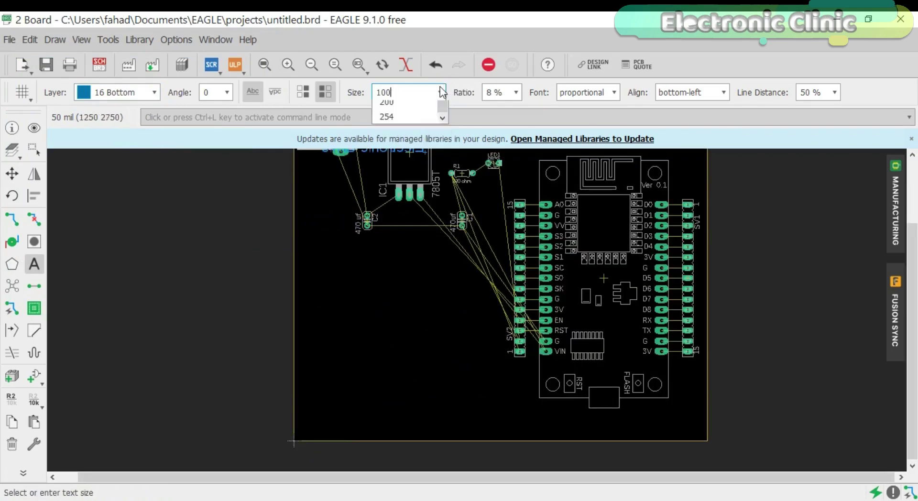
pyautogui.click(416, 242)
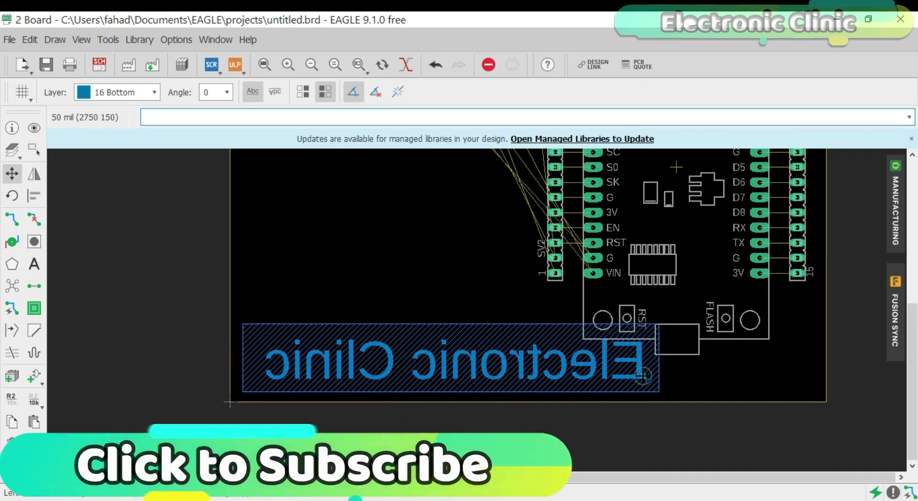
pyautogui.scroll(-4, 590, 302)
pyautogui.scroll(-2, 591, 306)
pyautogui.scroll(4, 578, 244)
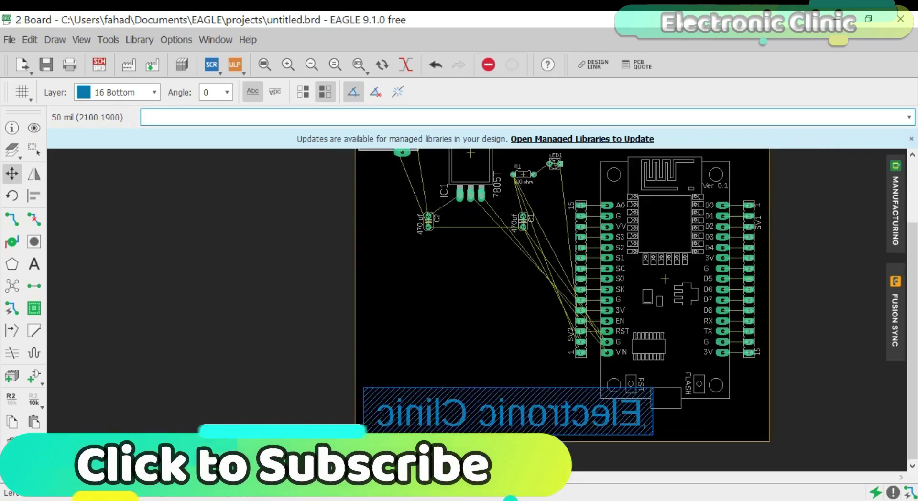
pyautogui.scroll(-1, 442, 198)
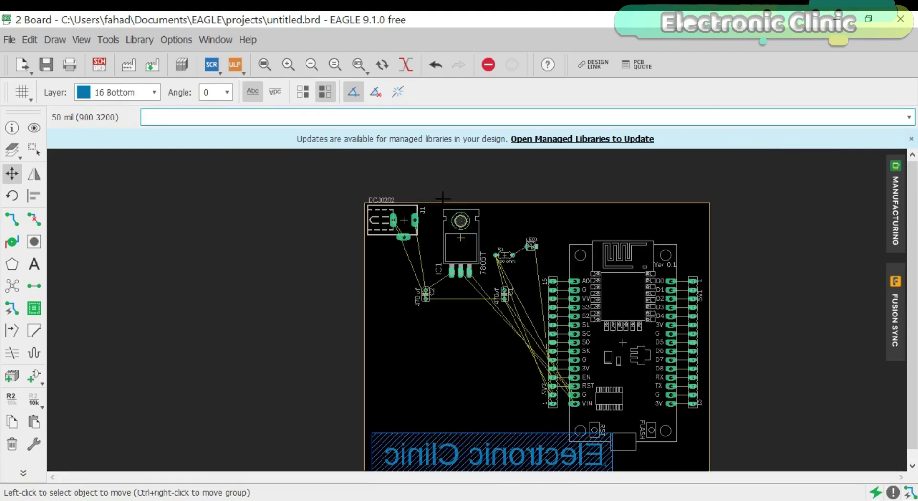
# Start routing on layer 16 Bottom from J1's pad nearest IC1 towards the 7805, with the trace width set to 100
pyautogui.click(17, 218)
pyautogui.scroll(2, 405, 197)
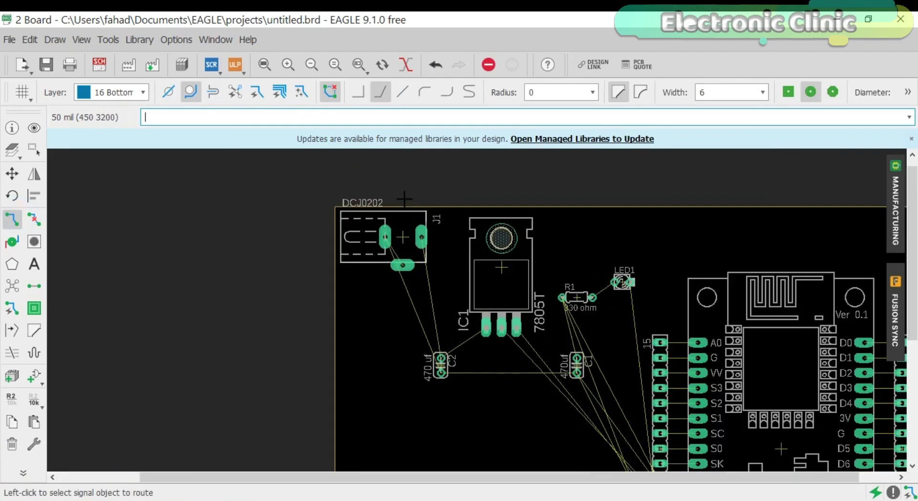
pyautogui.scroll(1, 452, 242)
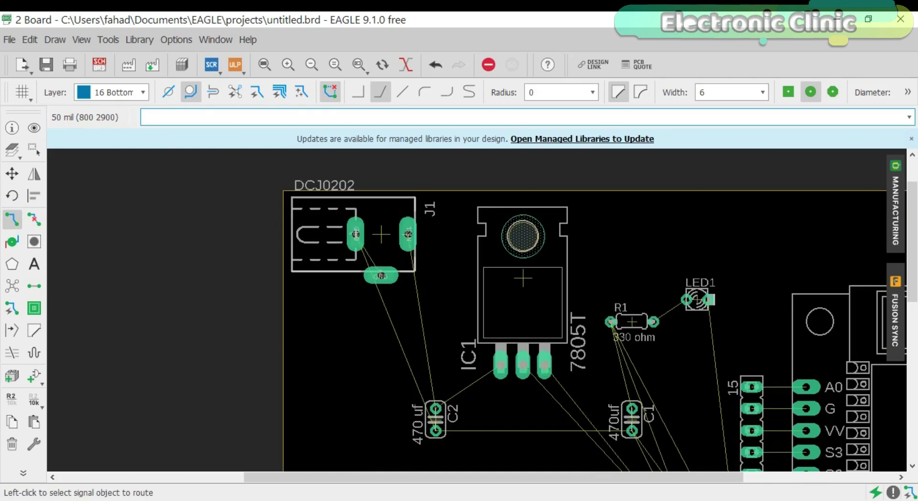
pyautogui.click(407, 235)
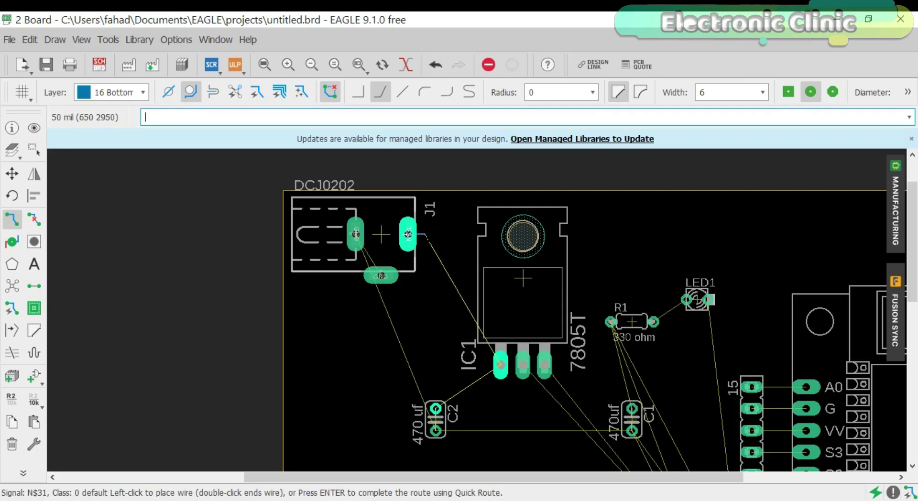
pyautogui.click(511, 211)
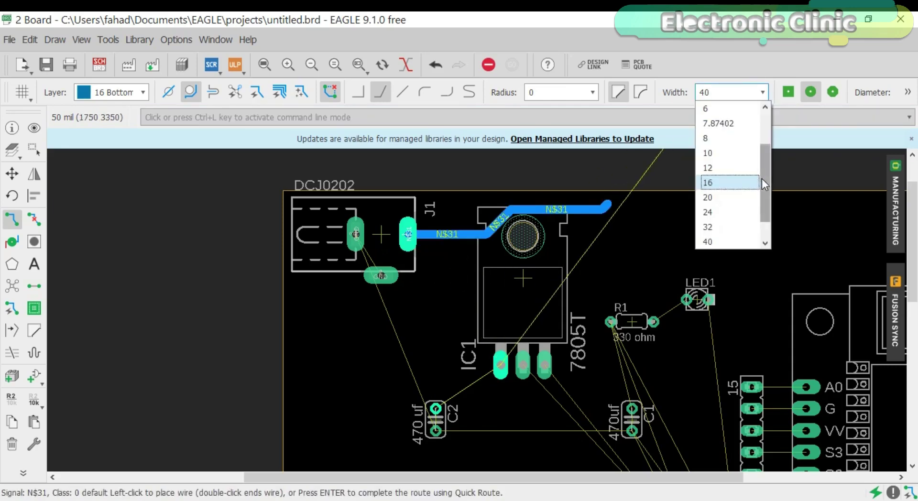
pyautogui.moveTo(761, 178); pyautogui.dragTo(760, 219)
pyautogui.click(710, 241)
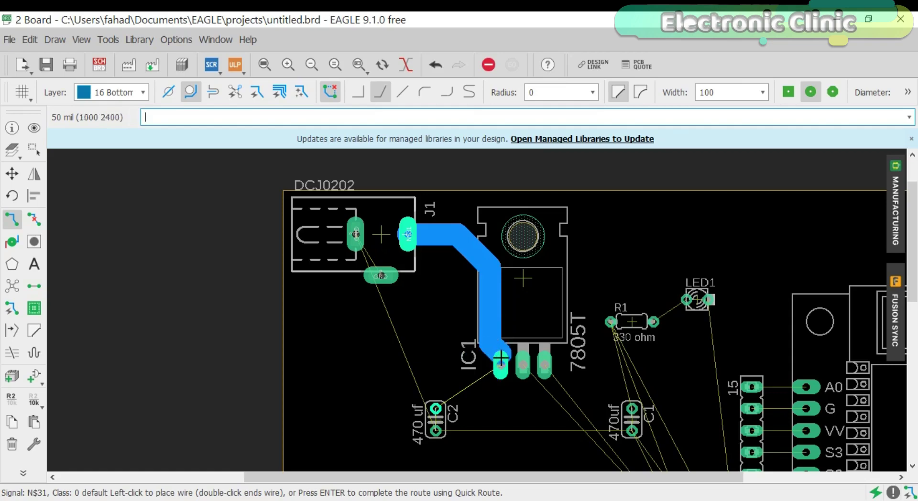
# Set the trace width to 50 and finish the J1 route at pin 1 of IC1
pyautogui.click(764, 92)
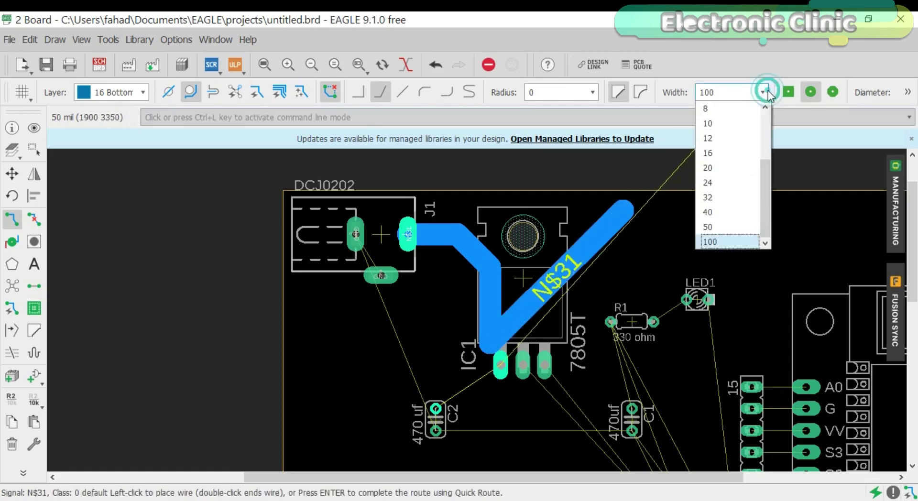
pyautogui.click(710, 226)
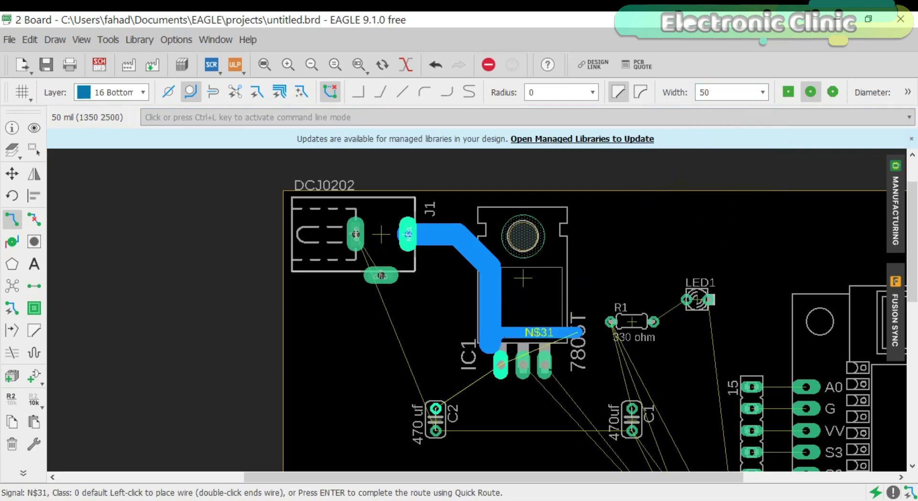
pyautogui.click(500, 366)
pyautogui.scroll(-3, 571, 266)
pyautogui.scroll(5, 571, 266)
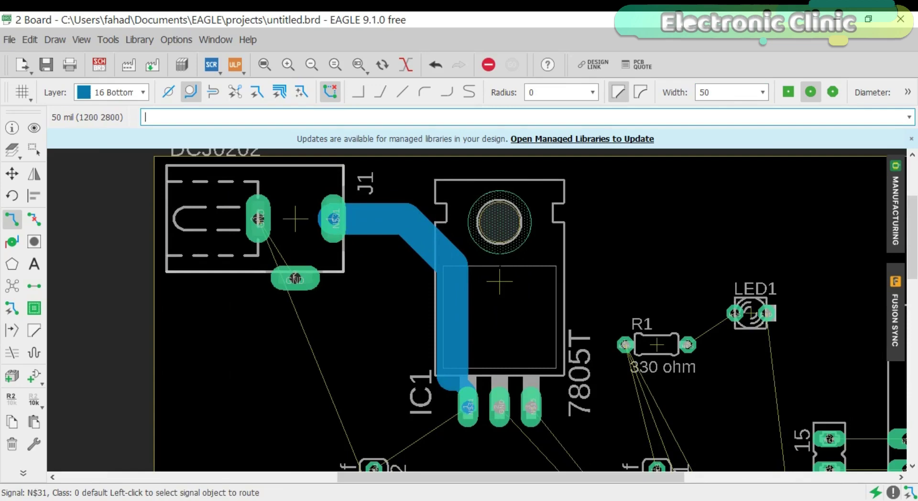
# Route J1's inner GND pad to its lower GND pad with a trace width of 100
pyautogui.scroll(-3, 488, 260)
pyautogui.scroll(2, 496, 316)
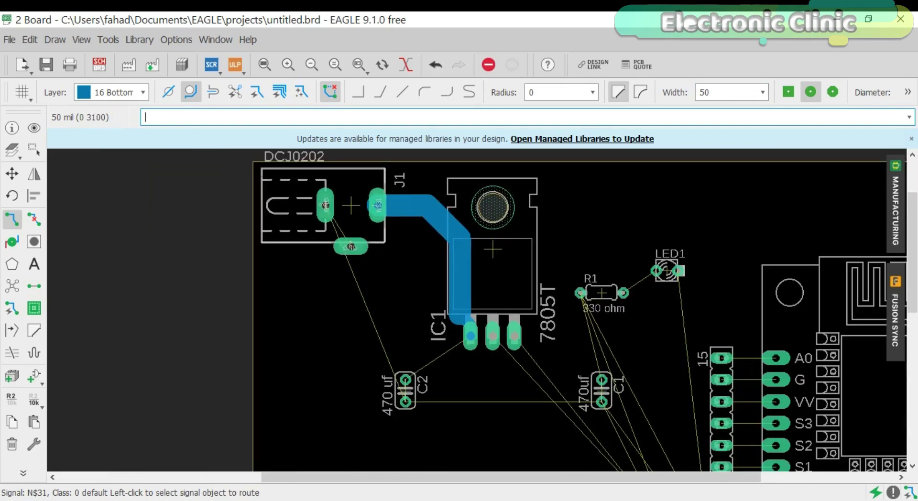
pyautogui.click(325, 206)
pyautogui.click(762, 92)
pyautogui.scroll(-2, 720, 172)
pyautogui.click(719, 242)
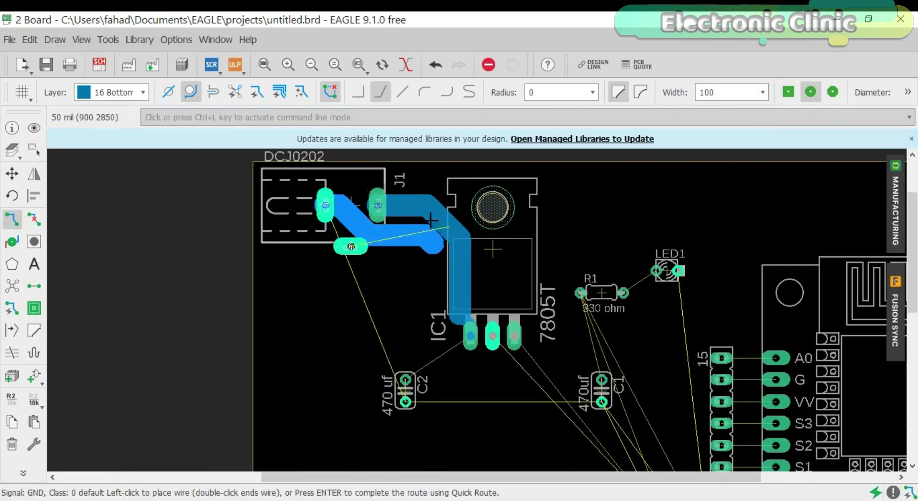
pyautogui.click(350, 246)
# Route GND from J1's lower pad down to C2's GND pad, setting the trace width to 70 for the last segment
pyautogui.click(350, 247)
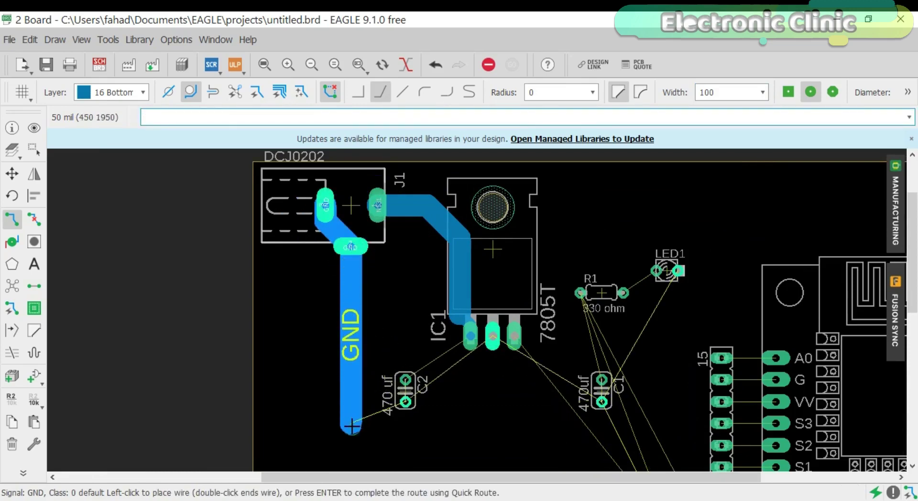
pyautogui.scroll(5, 404, 411)
pyautogui.click(405, 400)
pyautogui.click(762, 92)
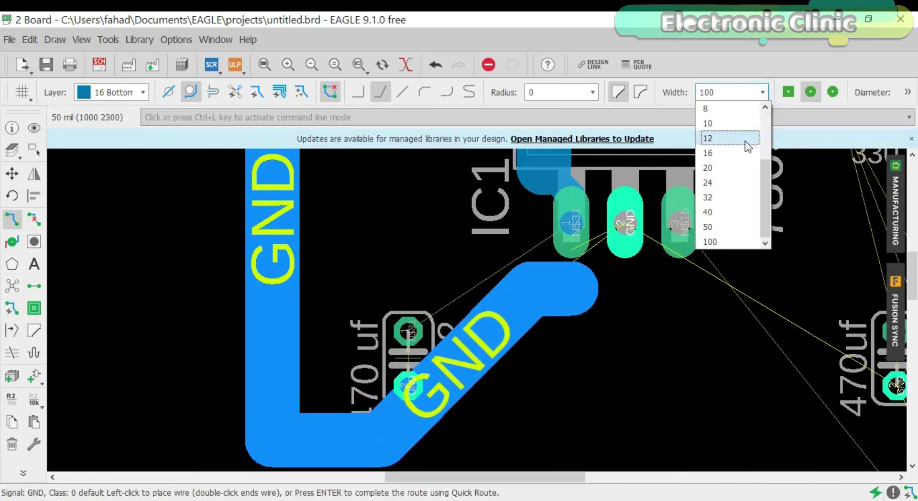
pyautogui.click(731, 186)
pyautogui.click(749, 86)
pyautogui.write('70')
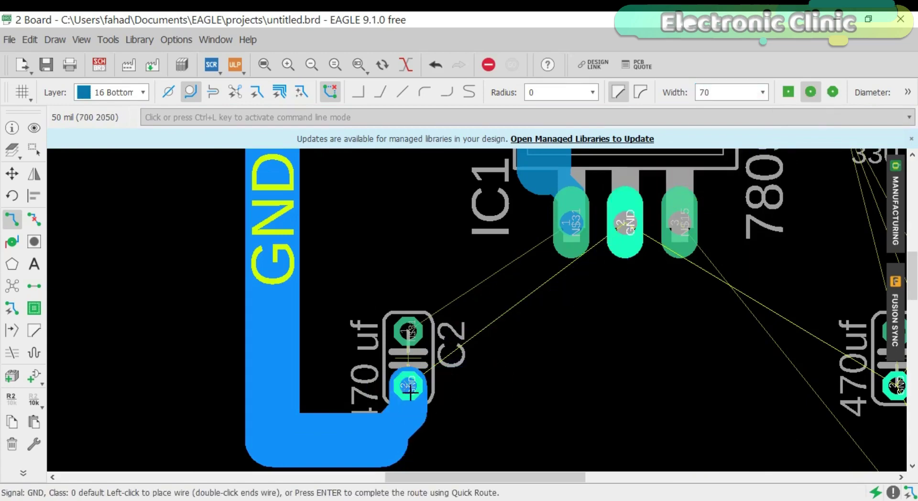
pyautogui.press('Return')
# Route C2's upper pad to pin 1 of IC1 and C2's GND pad to IC1's middle pin, both 70 wide
pyautogui.click(408, 331)
pyautogui.click(572, 222)
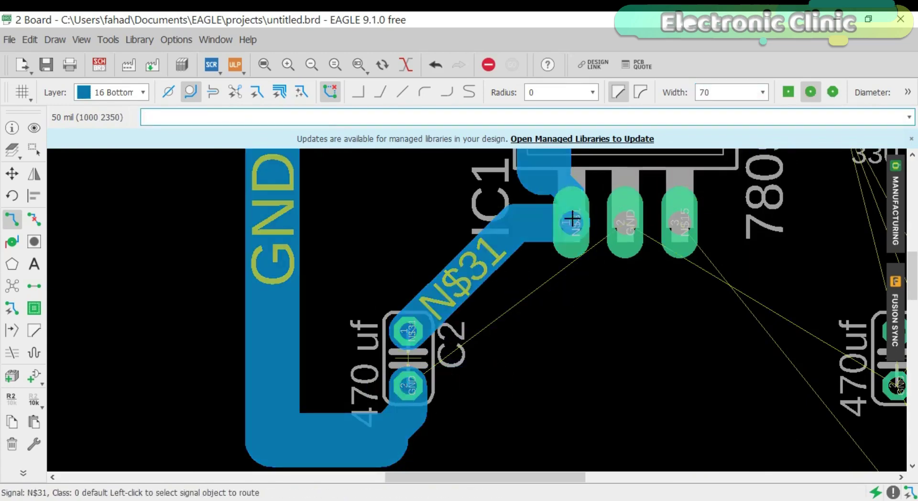
pyautogui.scroll(-3, 571, 222)
pyautogui.scroll(3, 280, 411)
pyautogui.click(325, 332)
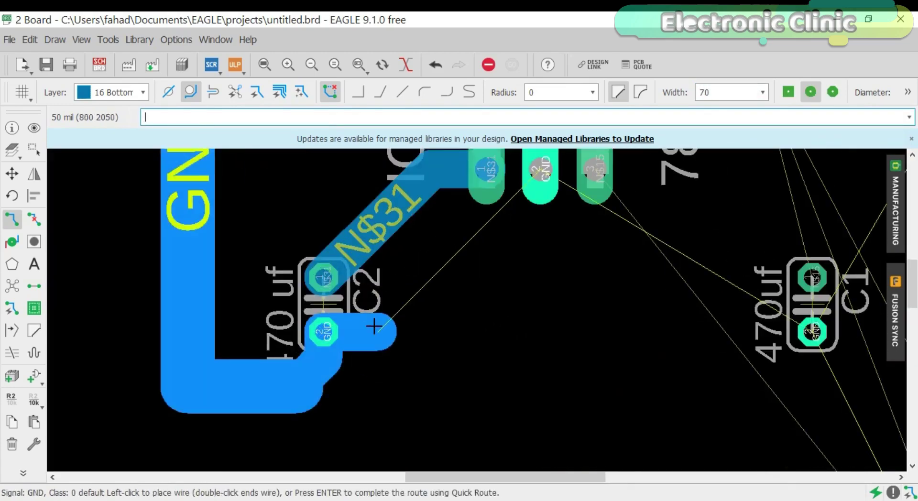
pyautogui.click(539, 172)
pyautogui.scroll(-3, 335, 277)
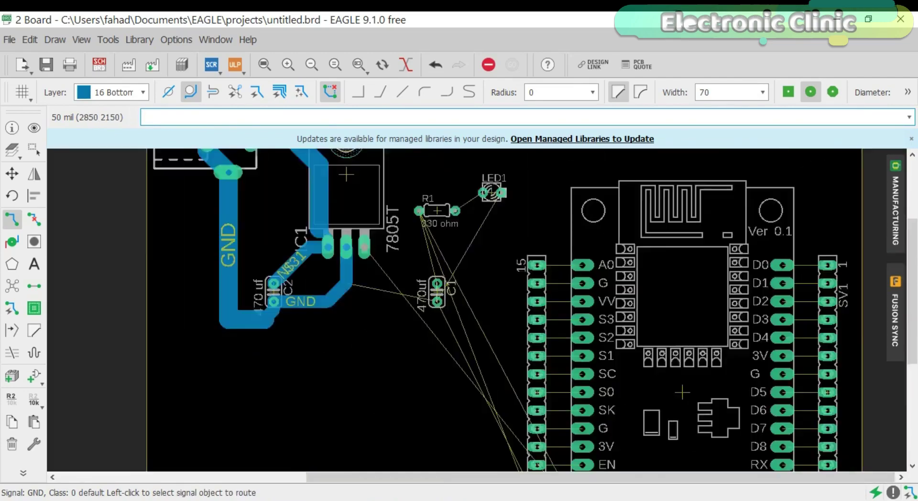
# Branch the GND trace below IC1's middle pin across to C1's GND pad
pyautogui.scroll(2, 339, 276)
pyautogui.click(339, 275)
pyautogui.scroll(3, 471, 301)
pyautogui.click(492, 281)
pyautogui.scroll(-3, 492, 281)
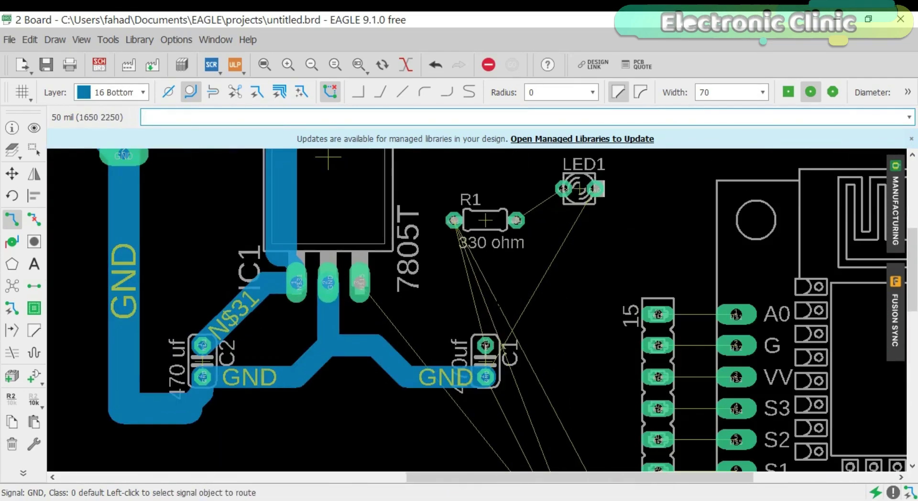
# Route C1's upper pad to pin 3 of IC1, branch that trace to R1, and connect R1's other end to LED1
pyautogui.click(485, 344)
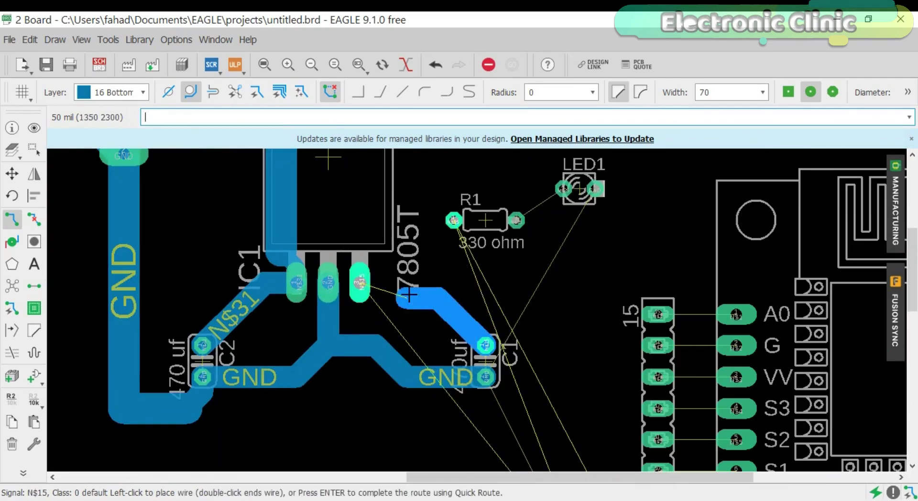
pyautogui.click(360, 282)
pyautogui.click(421, 282)
pyautogui.click(453, 220)
pyautogui.click(515, 220)
pyautogui.click(563, 189)
# Route LED1's remaining pad around and down to C1's GND pad
pyautogui.scroll(-2, 563, 189)
pyautogui.scroll(2, 560, 159)
pyautogui.click(559, 159)
pyautogui.scroll(1, 575, 247)
pyautogui.scroll(-3, 576, 246)
pyautogui.click(576, 248)
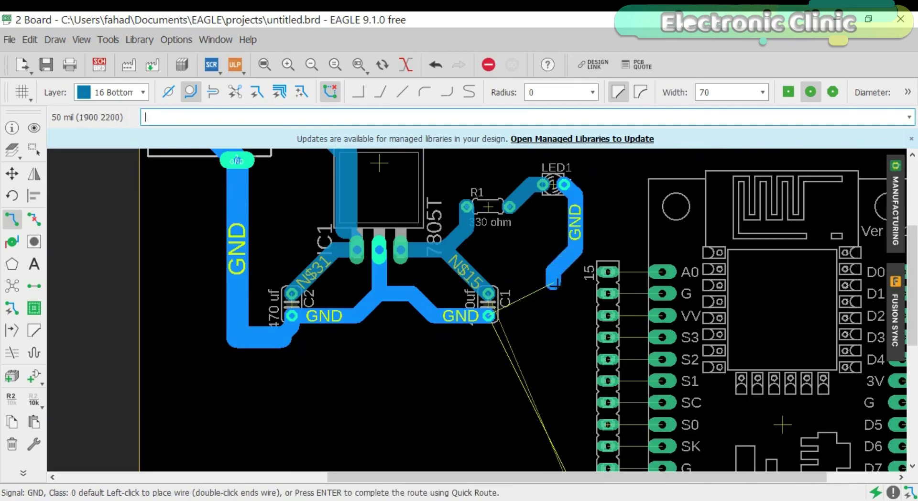
pyautogui.click(488, 315)
pyautogui.scroll(2, 488, 315)
pyautogui.scroll(-4, 492, 311)
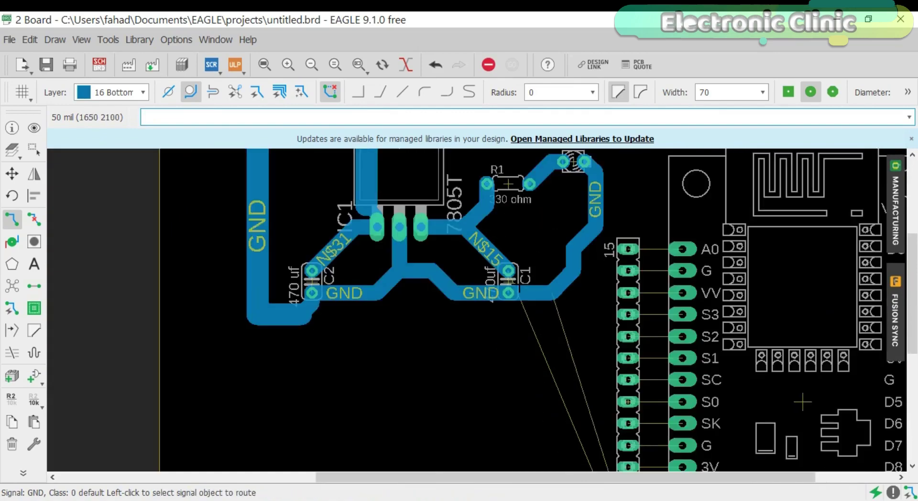
pyautogui.scroll(-2, 502, 206)
pyautogui.scroll(4, 563, 362)
pyautogui.scroll(-2, 567, 364)
pyautogui.scroll(6, 502, 234)
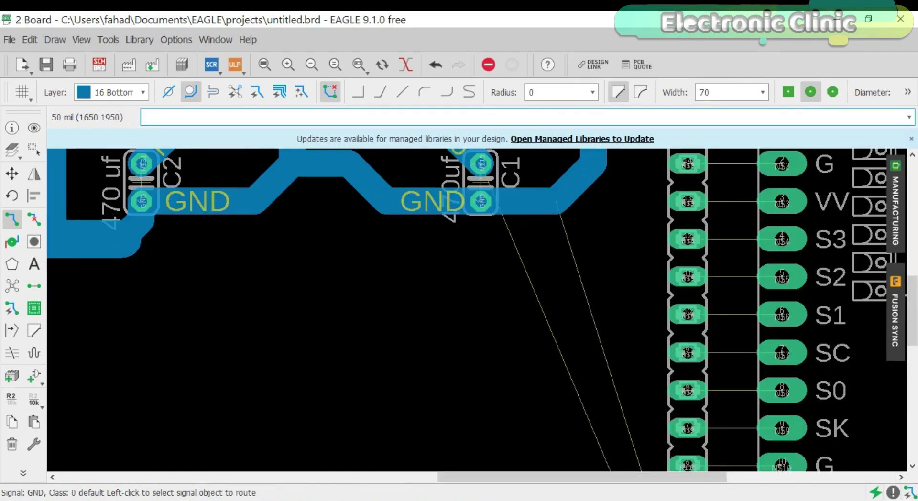
pyautogui.scroll(-8, 501, 233)
pyautogui.scroll(3, 542, 320)
pyautogui.click(545, 357)
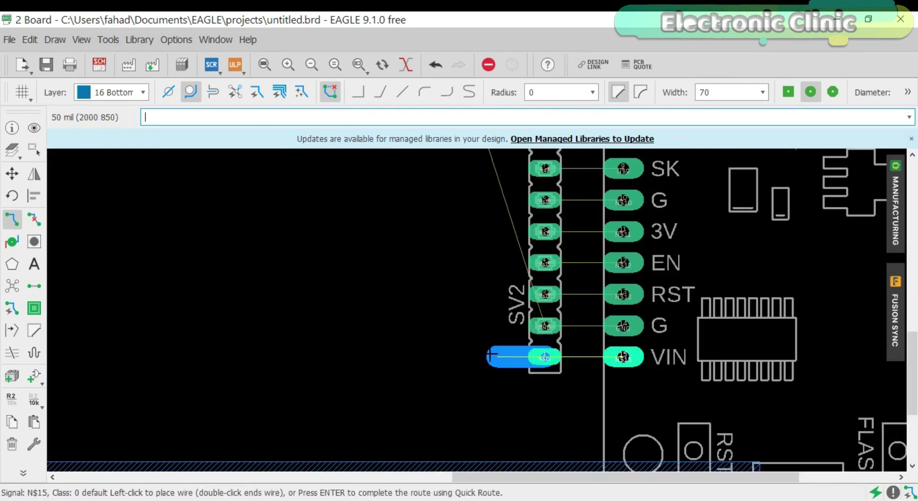
pyautogui.scroll(-3, 489, 354)
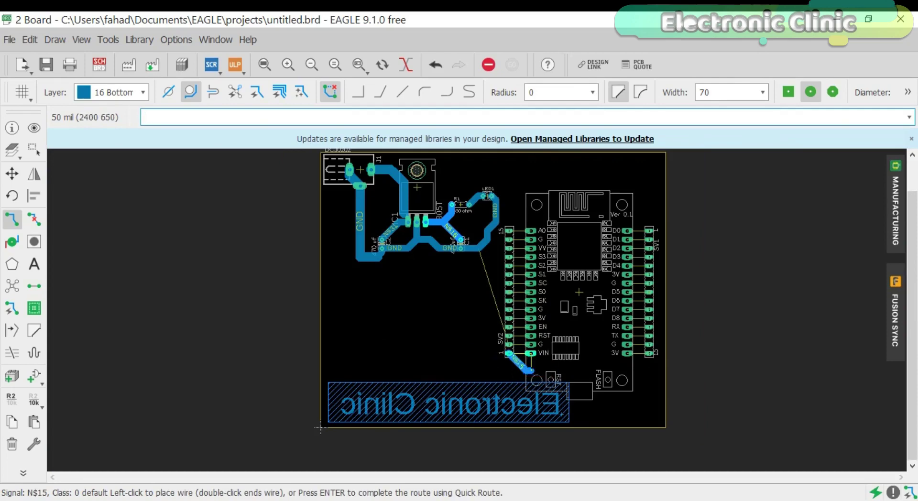
pyautogui.hotkey('ctrl', 'z')
# Start a route from the NodeMCU's VIN pad on the bottom layer and set its width to 120
pyautogui.scroll(3, 492, 318)
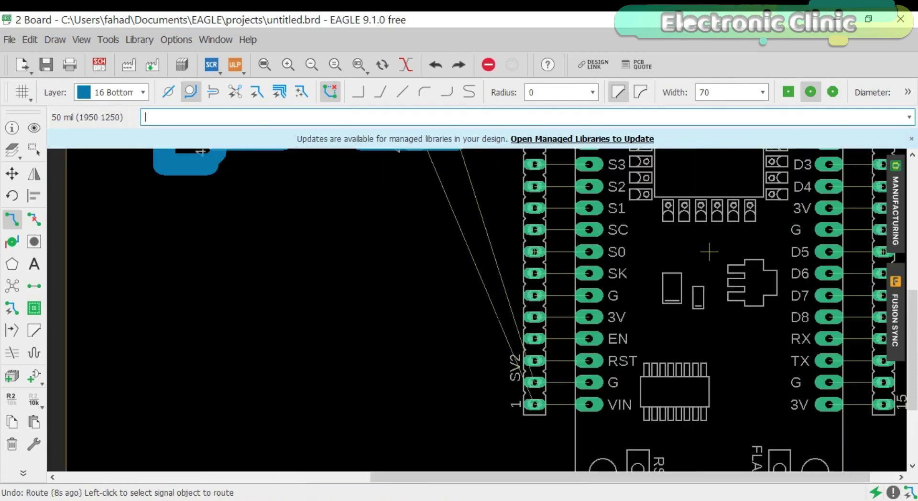
pyautogui.click(589, 405)
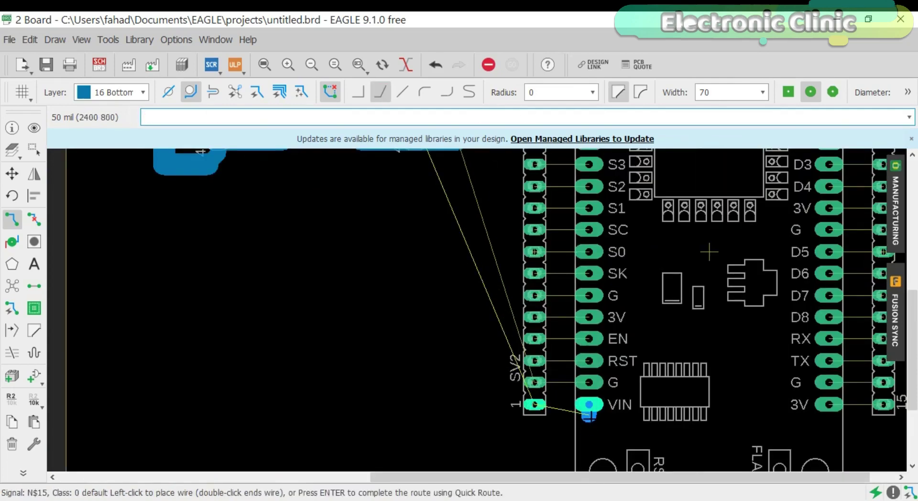
pyautogui.click(722, 94)
pyautogui.press('Return')
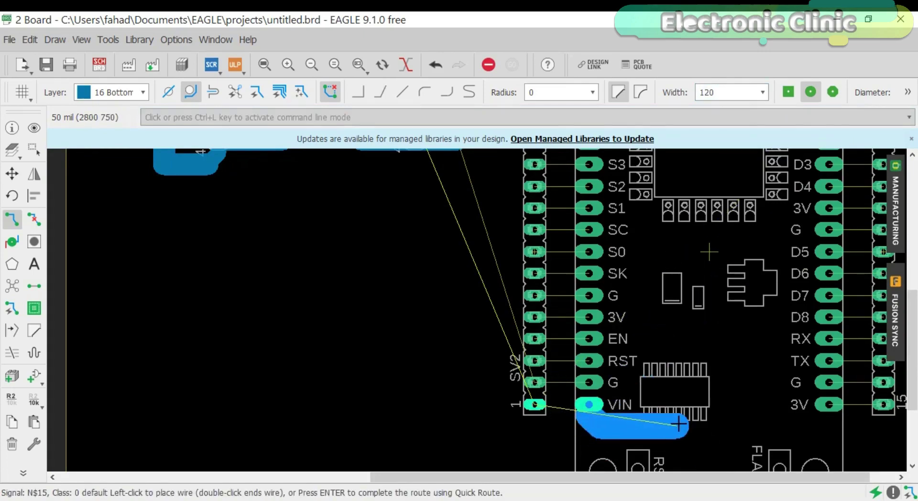
# Run the VIN trace up between the NodeMCU's pin rows and over LED1 to the 7805's output trace
pyautogui.click(679, 424)
pyautogui.scroll(-6, 695, 298)
pyautogui.click(691, 219)
pyautogui.scroll(6, 615, 348)
pyautogui.scroll(-7, 614, 349)
pyautogui.scroll(4, 669, 169)
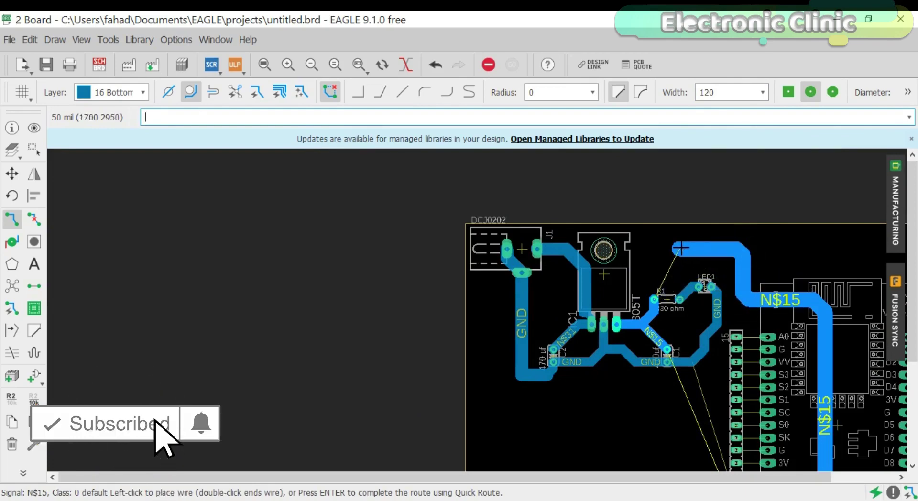
pyautogui.press('Escape')
pyautogui.scroll(3, 640, 323)
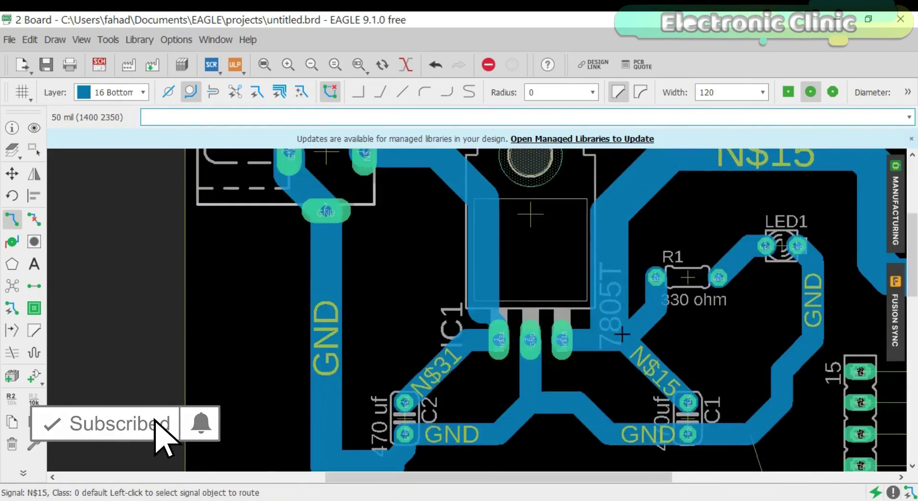
# Route GND from pin 2 of header SV2 to C1's GND pad with a trace width of 70
pyautogui.scroll(-4, 622, 334)
pyautogui.scroll(5, 693, 311)
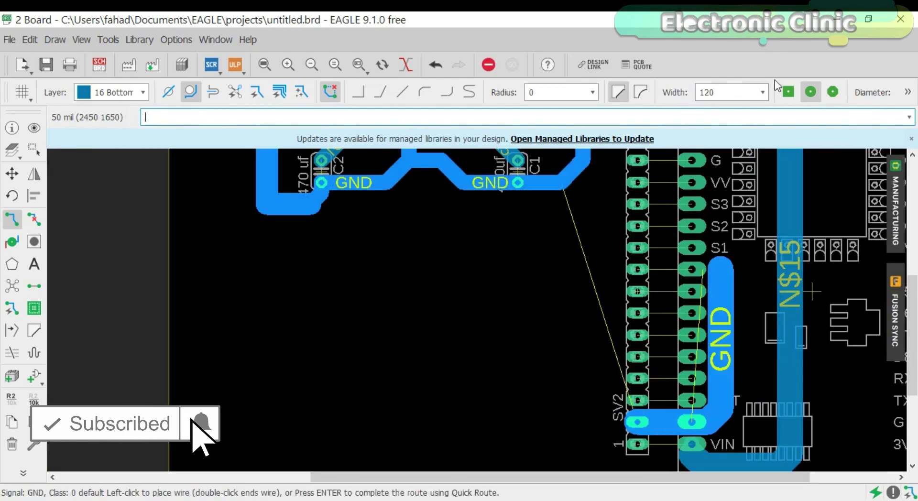
pyautogui.doubleClick(747, 93)
pyautogui.write('70')
pyautogui.press('Return')
pyautogui.click(615, 422)
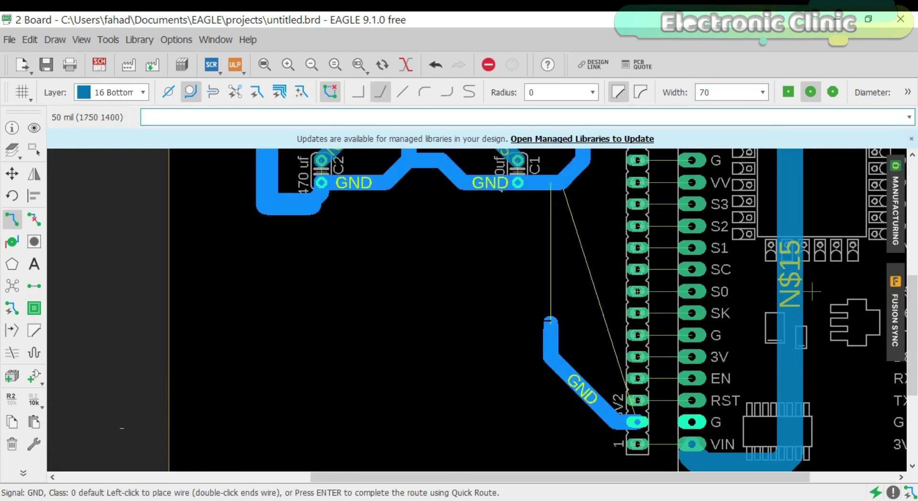
pyautogui.click(517, 183)
pyautogui.scroll(-6, 488, 336)
# Start a polygon on the bottom layer with an isolate distance of 24 and a spacing of 56
pyautogui.click(12, 264)
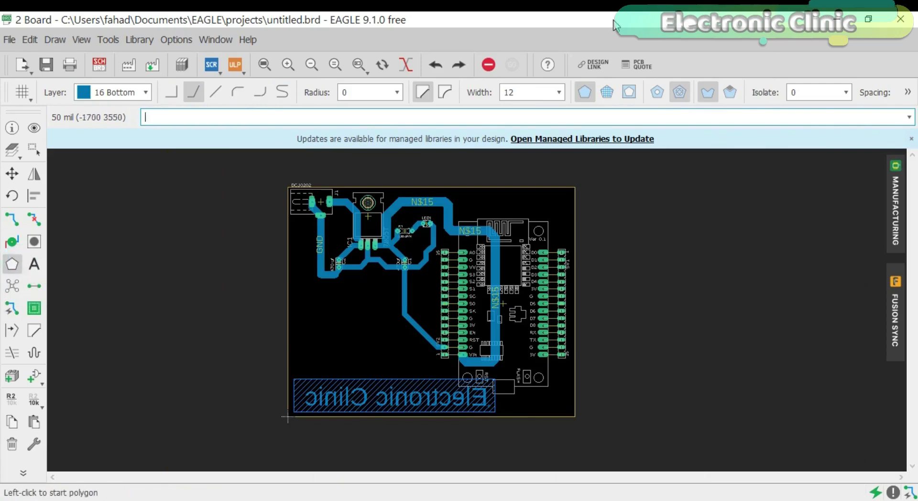
pyautogui.click(846, 93)
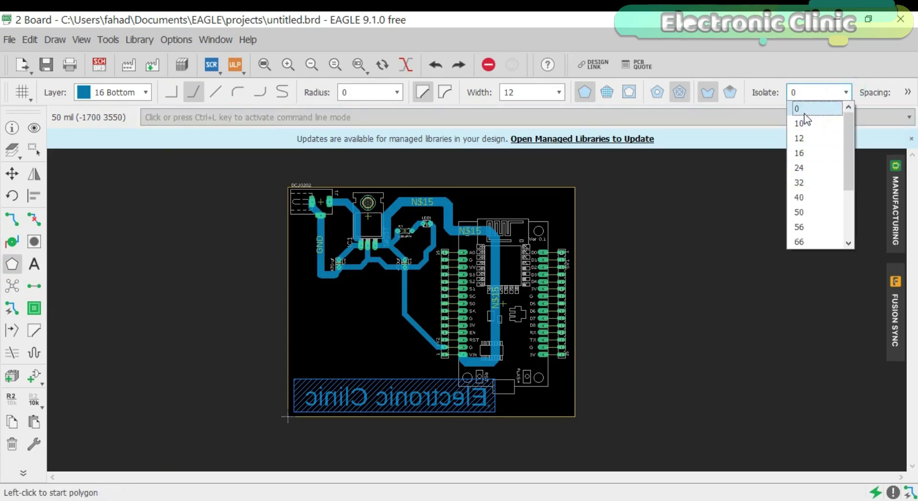
pyautogui.click(805, 165)
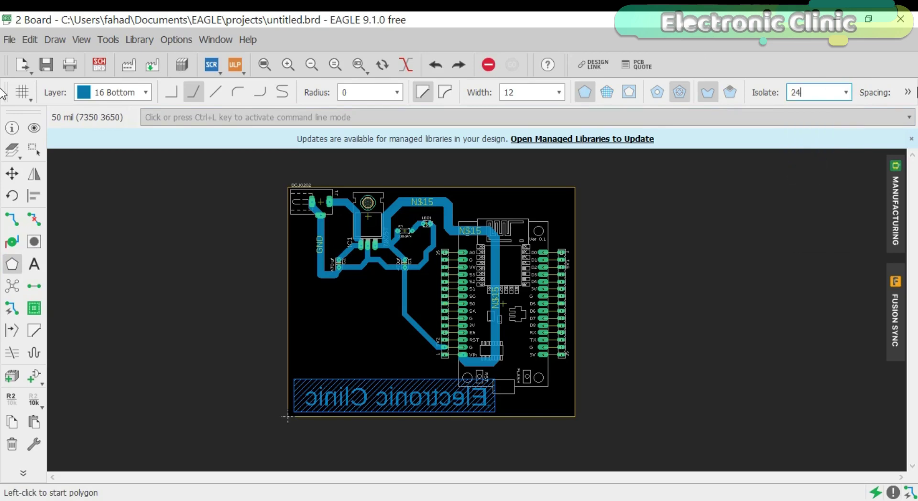
pyautogui.click(910, 93)
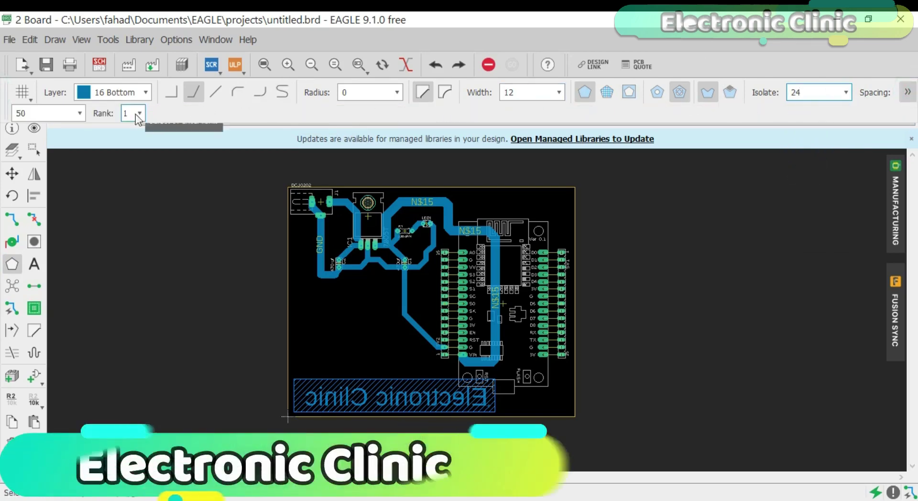
pyautogui.click(80, 113)
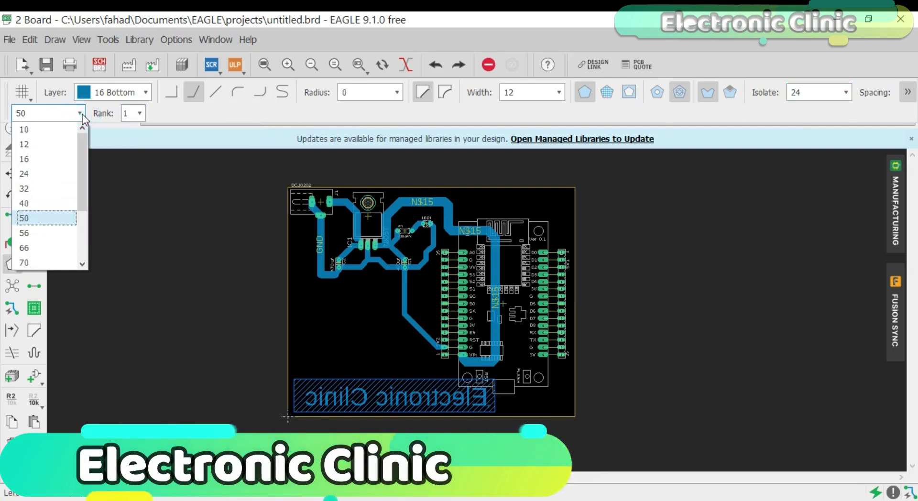
pyautogui.click(30, 231)
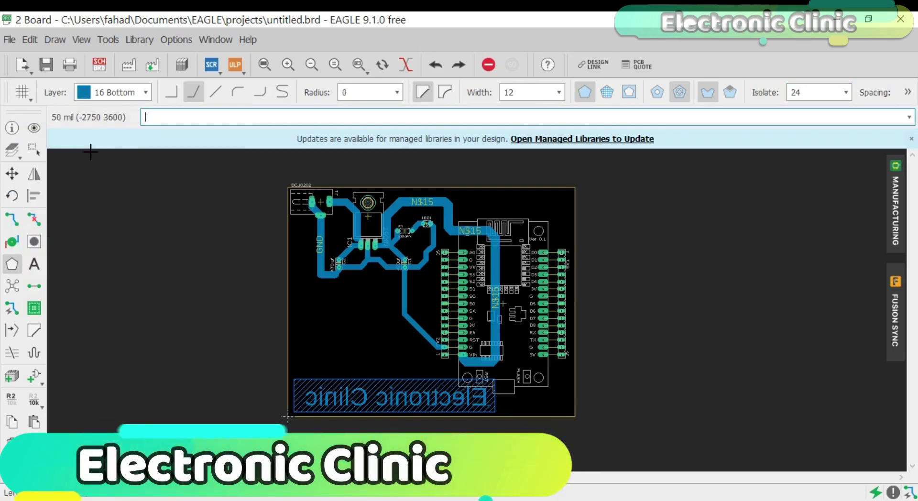
# Draw the polygon's edges with right-angle bends from the board's upper-left corner along its upper, right and lower edges
pyautogui.scroll(7, 317, 165)
pyautogui.click(214, 241)
pyautogui.scroll(-2, 214, 243)
pyautogui.scroll(-4, 592, 226)
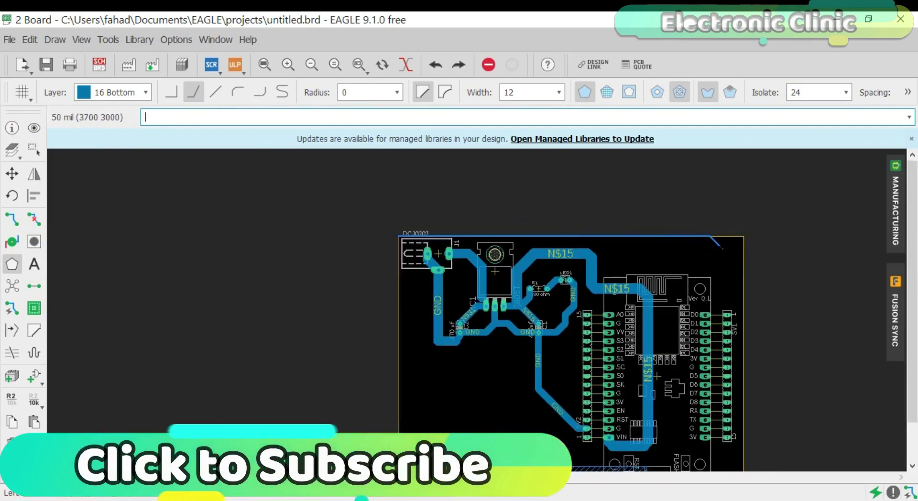
pyautogui.scroll(1, 722, 248)
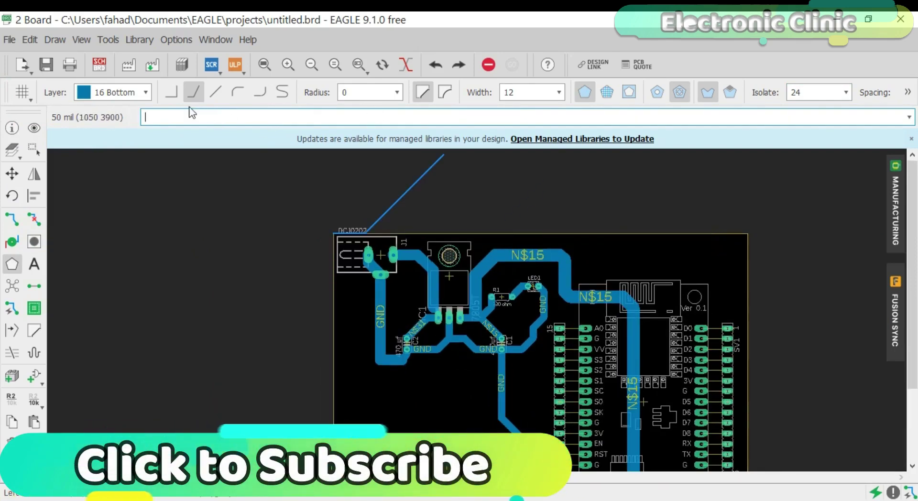
pyautogui.click(172, 92)
pyautogui.scroll(5, 636, 296)
pyautogui.scroll(-7, 598, 230)
pyautogui.scroll(-5, 622, 234)
pyautogui.scroll(8, 532, 315)
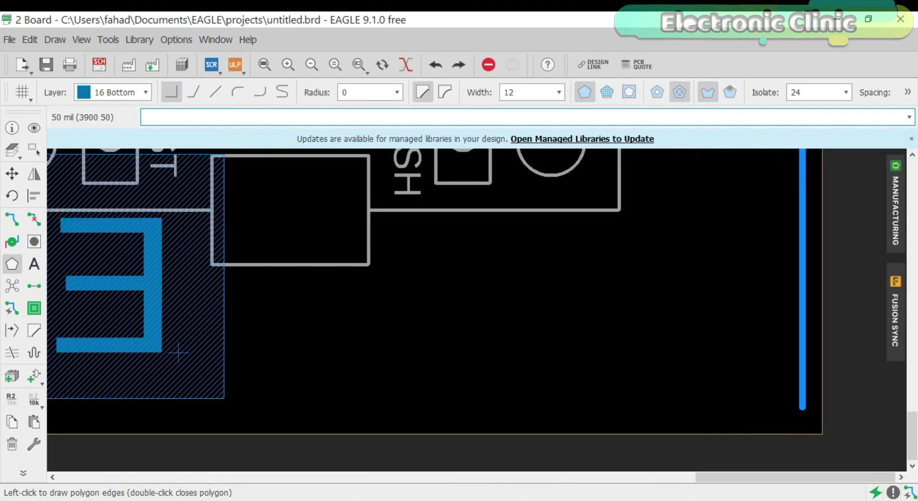
pyautogui.scroll(-8, 803, 410)
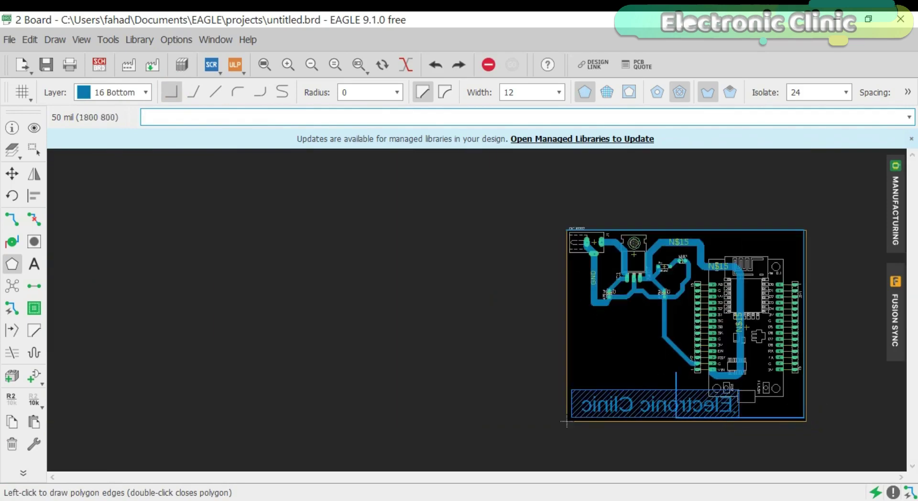
# Close the polygon at its starting corner, assign it to signal GND and fill it with Ratsnest
pyautogui.scroll(6, 502, 215)
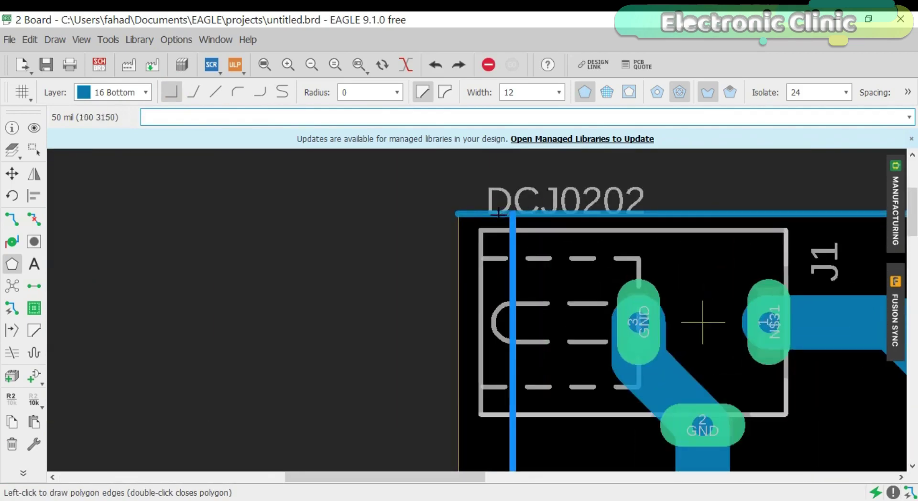
pyautogui.doubleClick(466, 213)
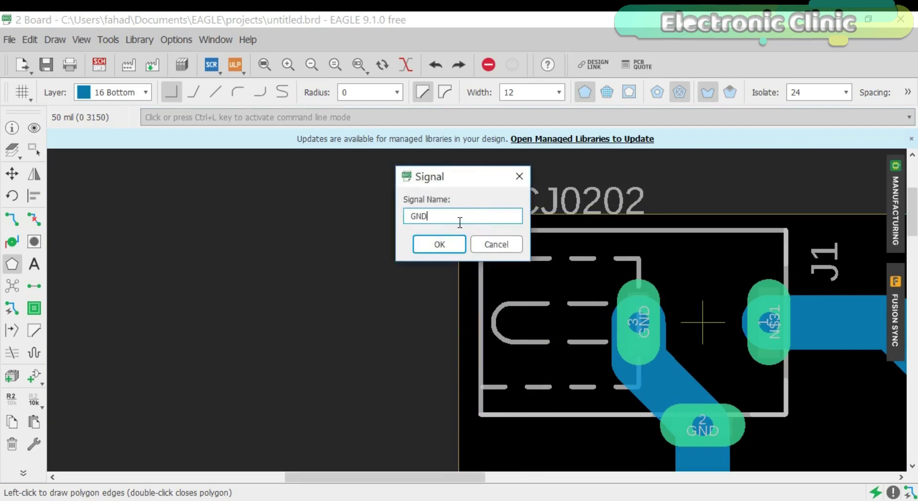
pyautogui.press('Return')
pyautogui.scroll(-10, 303, 199)
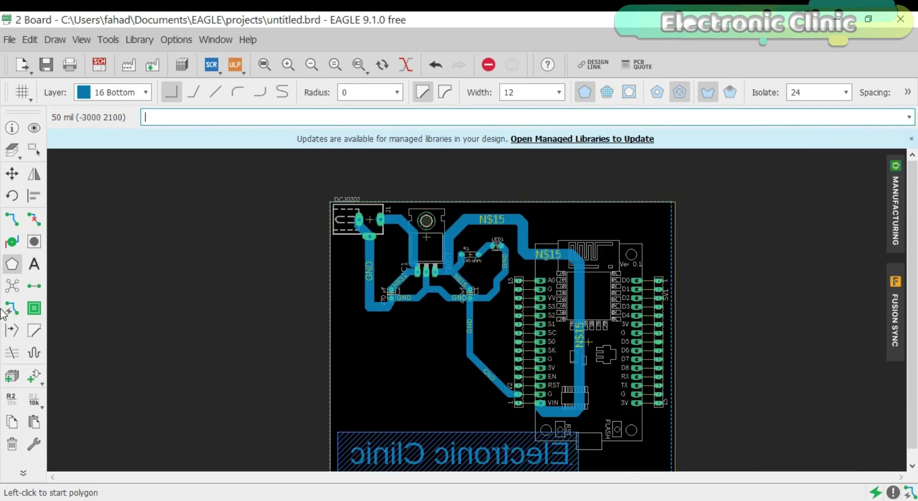
pyautogui.click(12, 286)
# Examine the filled copper around the supply traces, the header pads and the GND connections of SV2 and the NodeMCU
pyautogui.scroll(3, 418, 253)
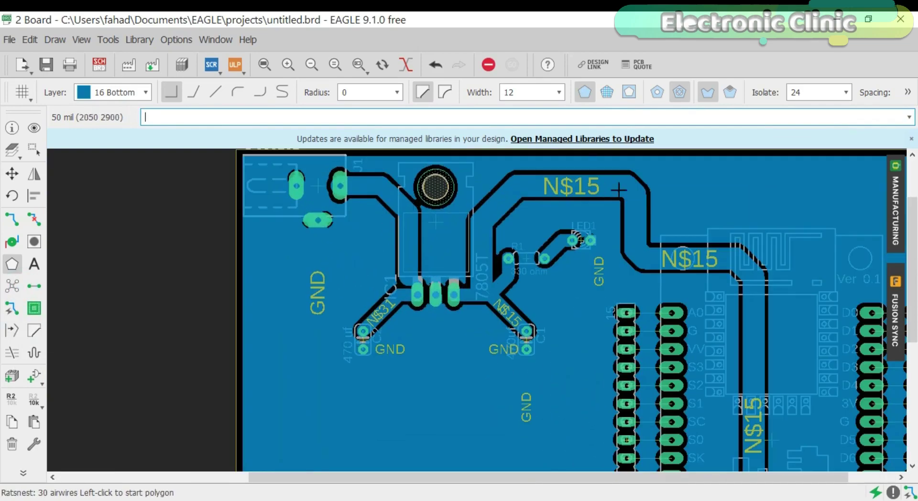
pyautogui.scroll(-4, 543, 217)
pyautogui.scroll(3, 702, 313)
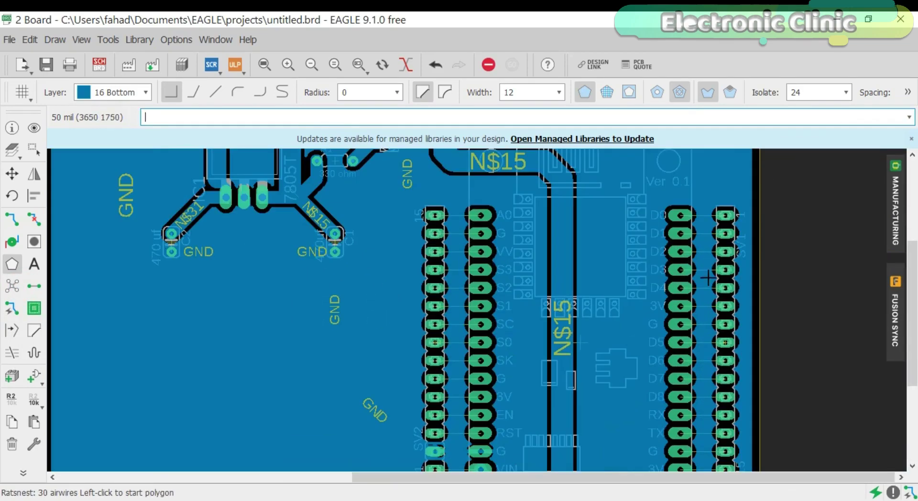
pyautogui.scroll(-4, 711, 299)
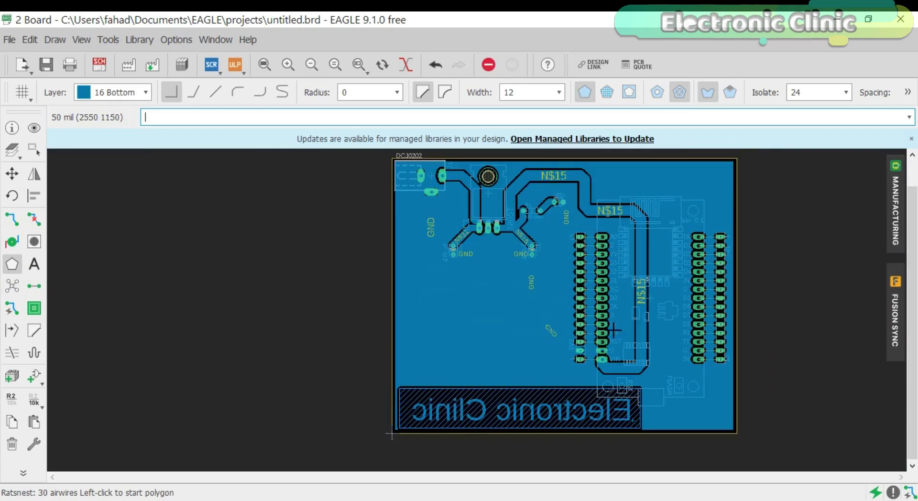
pyautogui.scroll(3, 655, 305)
pyautogui.scroll(-2, 656, 316)
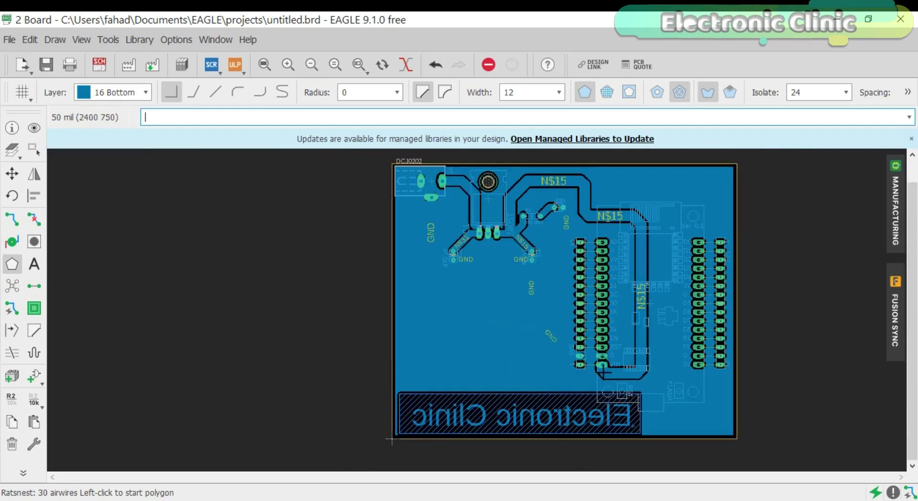
pyautogui.scroll(6, 582, 363)
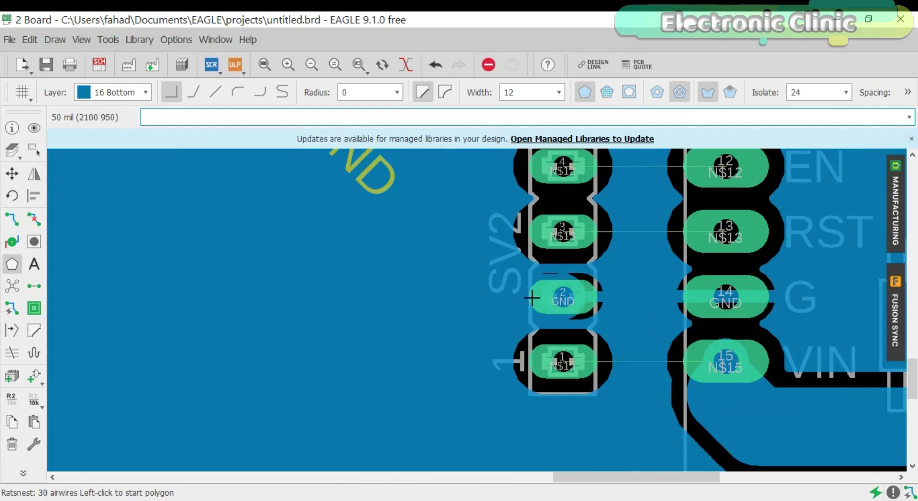
pyautogui.scroll(-1, 419, 275)
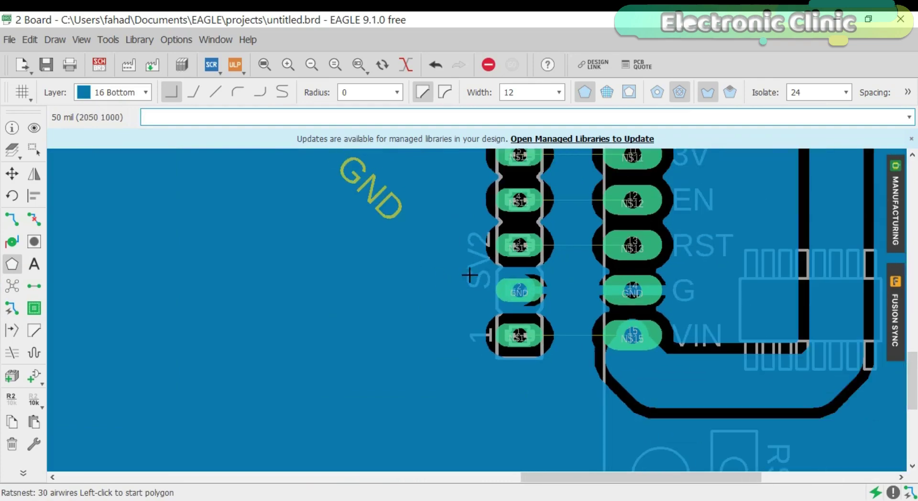
pyautogui.scroll(-5, 558, 327)
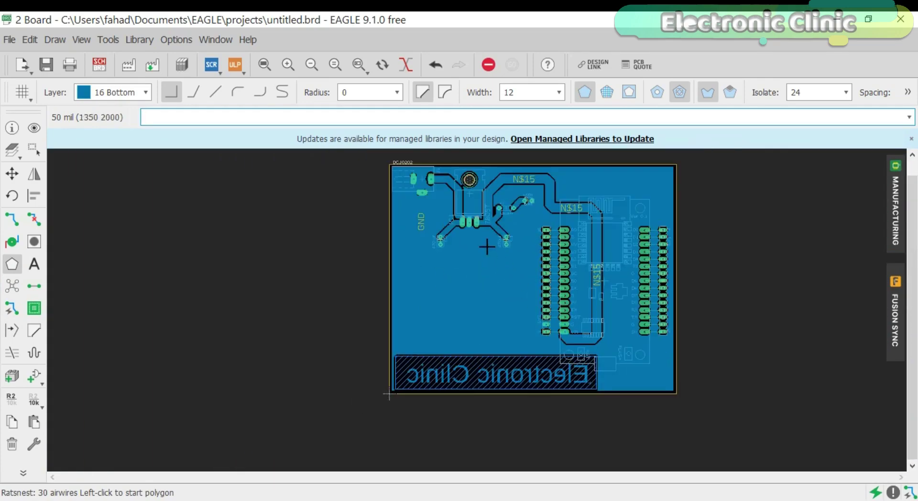
pyautogui.scroll(5, 486, 247)
pyautogui.scroll(-3, 443, 312)
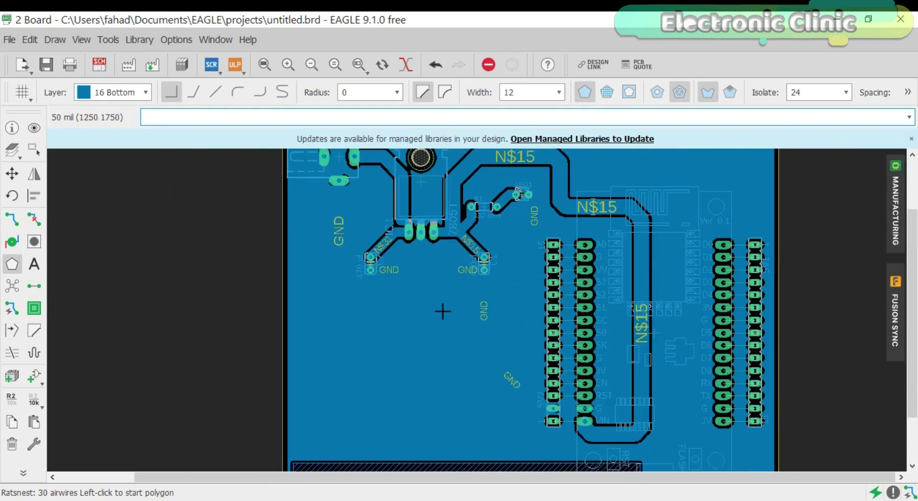
pyautogui.scroll(2, 738, 201)
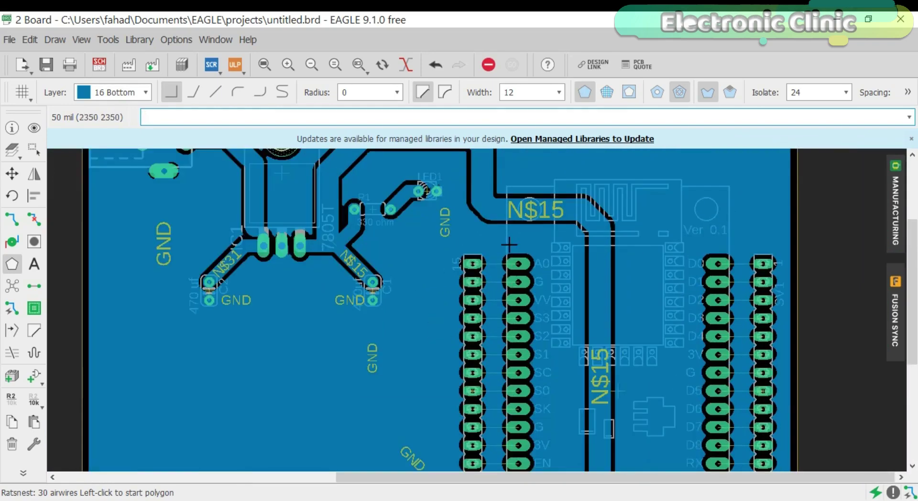
# Route pin 15 of header SV2 to the NodeMCU's A0 pin on the bottom layer with a trace width of 50
pyautogui.click(12, 219)
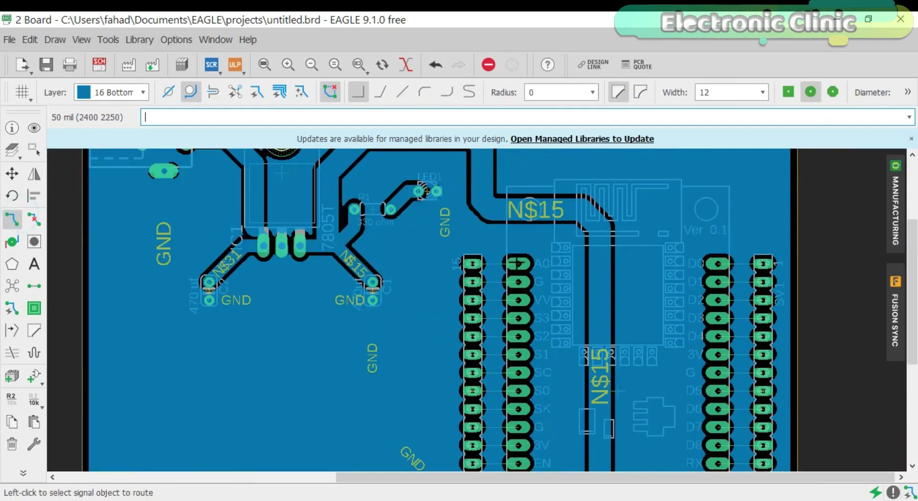
pyautogui.scroll(1, 516, 263)
pyautogui.scroll(2, 516, 263)
pyautogui.click(406, 268)
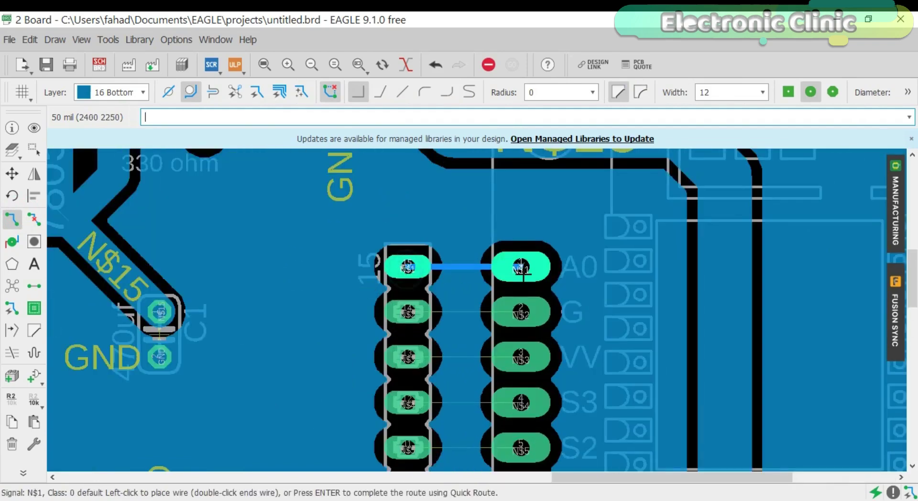
pyautogui.click(763, 92)
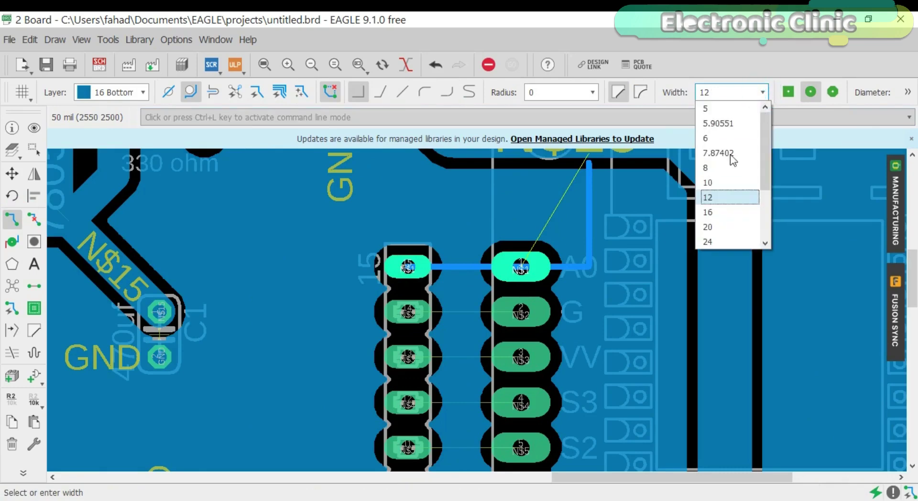
pyautogui.scroll(-2, 709, 191)
pyautogui.click(717, 198)
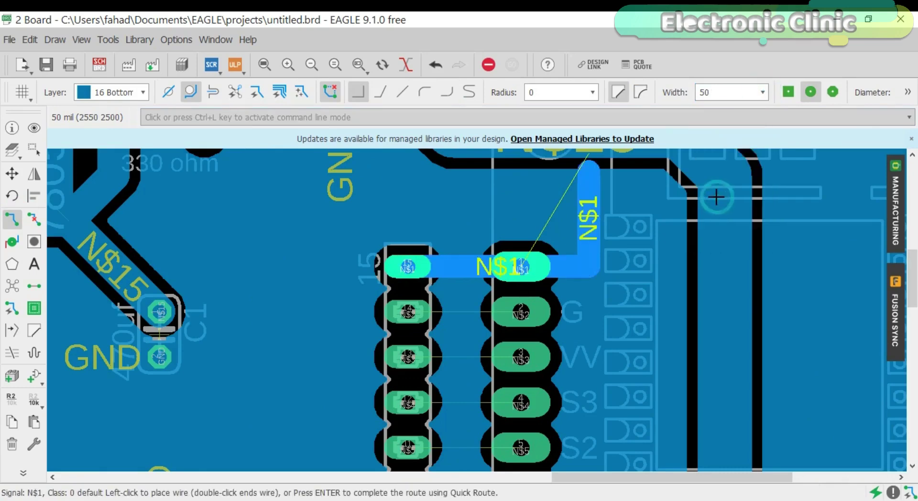
pyautogui.click(515, 268)
# Route SV2 pins 14 to 10 straight across to the NodeMCU's G, VV, S3, S2 and S1 pins
pyautogui.click(407, 311)
pyautogui.click(504, 309)
pyautogui.click(407, 356)
pyautogui.click(512, 356)
pyautogui.moveTo(421, 403); pyautogui.dragTo(427, 289, button='middle')
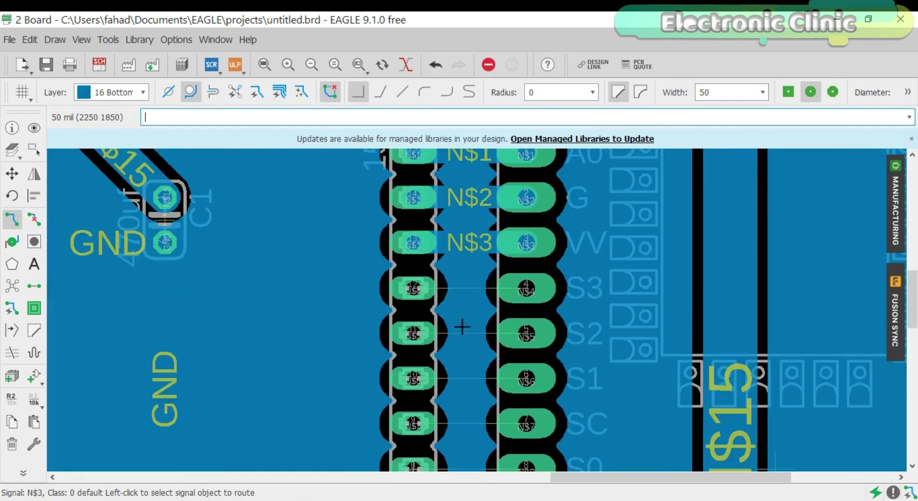
pyautogui.click(425, 289)
pyautogui.click(521, 289)
pyautogui.click(414, 333)
pyautogui.click(521, 333)
pyautogui.click(413, 378)
pyautogui.click(521, 378)
# Route SV2 pins 9, 8 and 7 straight across to the NodeMCU's SC, S0 and SK pins
pyautogui.scroll(-3, 459, 309)
pyautogui.scroll(3, 459, 309)
pyautogui.click(375, 282)
pyautogui.click(498, 283)
pyautogui.click(375, 334)
pyautogui.click(498, 334)
pyautogui.click(376, 389)
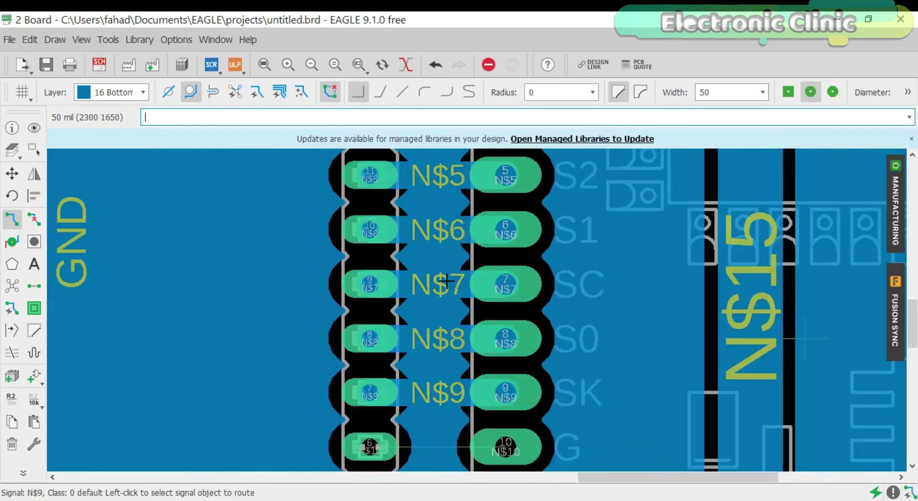
pyautogui.click(497, 389)
# Route SV2 pins 6, 5 and 4 straight across to the NodeMCU's G, 3V and EN pins
pyautogui.scroll(-1, 446, 282)
pyautogui.scroll(1, 409, 392)
pyautogui.click(410, 340)
pyautogui.click(522, 340)
pyautogui.click(410, 385)
pyautogui.click(523, 385)
pyautogui.click(409, 433)
pyautogui.click(523, 432)
# Route SV2 pins 3, 2 and 1 to the NodeMCU's RST, G and VIN pins and recompute the ratsnest
pyautogui.scroll(-5, 451, 352)
pyautogui.scroll(5, 452, 352)
pyautogui.click(395, 241)
pyautogui.click(508, 242)
pyautogui.click(395, 287)
pyautogui.scroll(3, 497, 291)
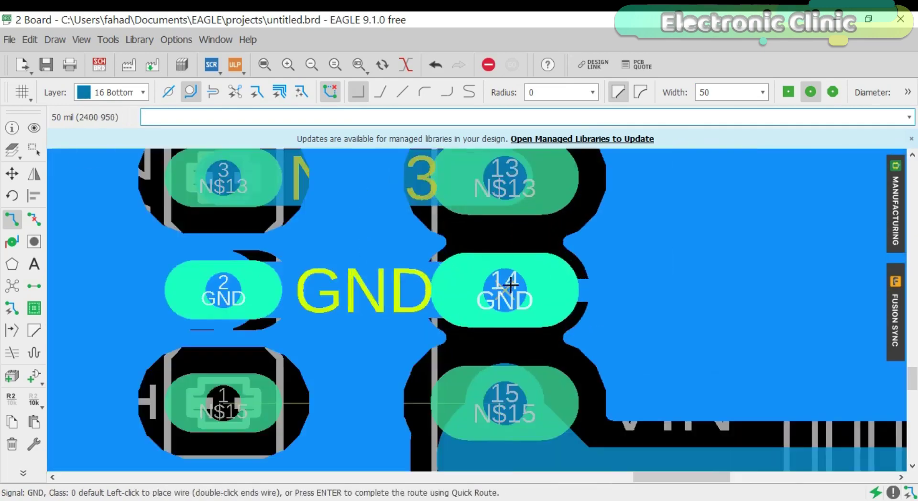
pyautogui.click(497, 291)
pyautogui.scroll(-3, 497, 291)
pyautogui.click(12, 286)
pyautogui.scroll(-3, 459, 311)
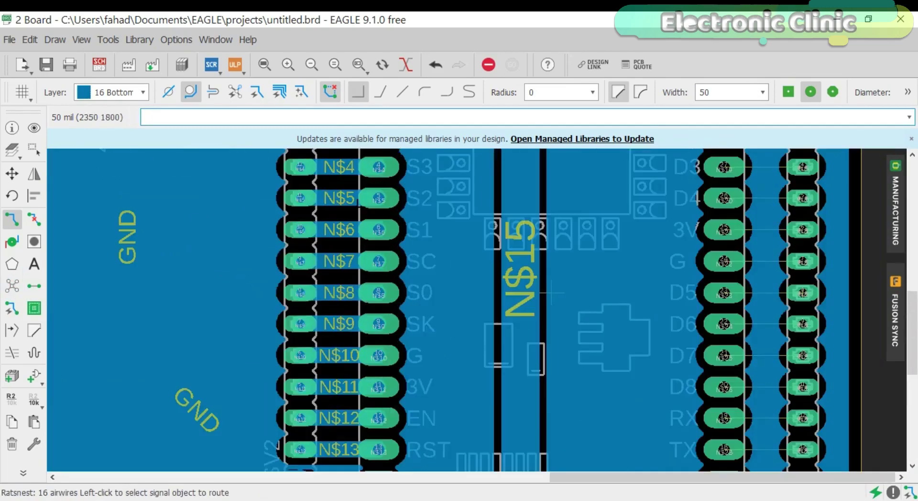
# Route the NodeMCU's D0, D1, D2 and D3 pins straight across to pins 1 to 4 of header SV1
pyautogui.scroll(3, 478, 215)
pyautogui.click(444, 194)
pyautogui.click(522, 193)
pyautogui.scroll(7, 502, 231)
pyautogui.click(325, 209)
pyautogui.click(575, 209)
pyautogui.click(575, 320)
pyautogui.click(325, 320)
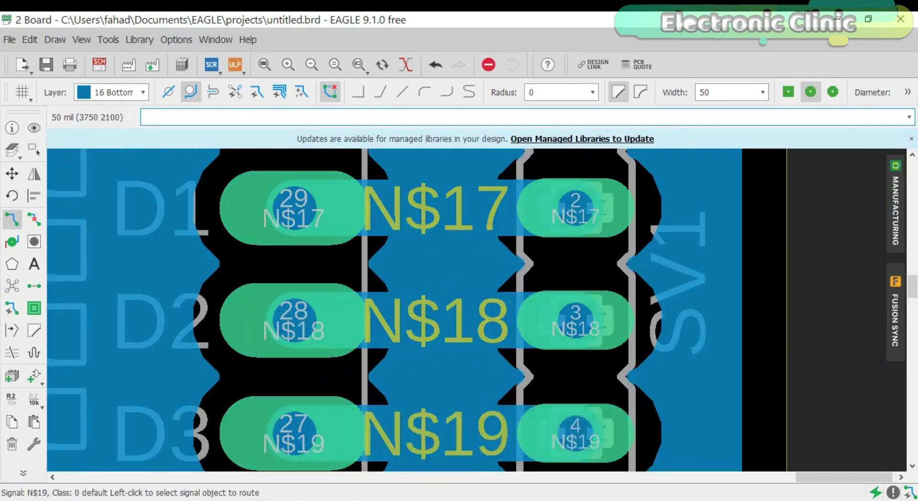
pyautogui.click(294, 433)
pyautogui.click(575, 433)
# Route the NodeMCU's D4, 3V, G and D5 pins straight across to SV1 pins 5 to 8
pyautogui.scroll(-8, 548, 250)
pyautogui.scroll(5, 542, 406)
pyautogui.click(411, 189)
pyautogui.click(573, 190)
pyautogui.click(573, 253)
pyautogui.click(411, 254)
pyautogui.click(573, 384)
pyautogui.click(408, 382)
# Route the NodeMCU's D6, D7 and D8 pins straight across to SV1 pins 9, 10 and 11
pyautogui.scroll(-8, 409, 382)
pyautogui.scroll(6, 415, 457)
pyautogui.click(404, 272)
pyautogui.click(508, 273)
pyautogui.click(508, 316)
pyautogui.click(394, 321)
pyautogui.click(395, 360)
pyautogui.click(508, 361)
# Route the NodeMCU's RX, TX and G pins straight across to SV1 pins 12, 13 and 14
pyautogui.click(508, 405)
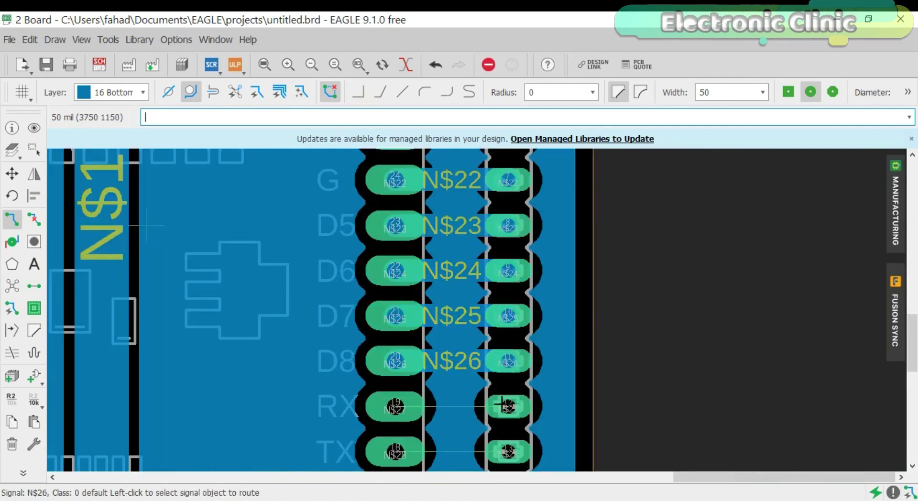
pyautogui.hotkey('ctrl', 'z')
pyautogui.click(508, 402)
pyautogui.click(397, 401)
pyautogui.scroll(-2, 398, 398)
pyautogui.scroll(2, 501, 389)
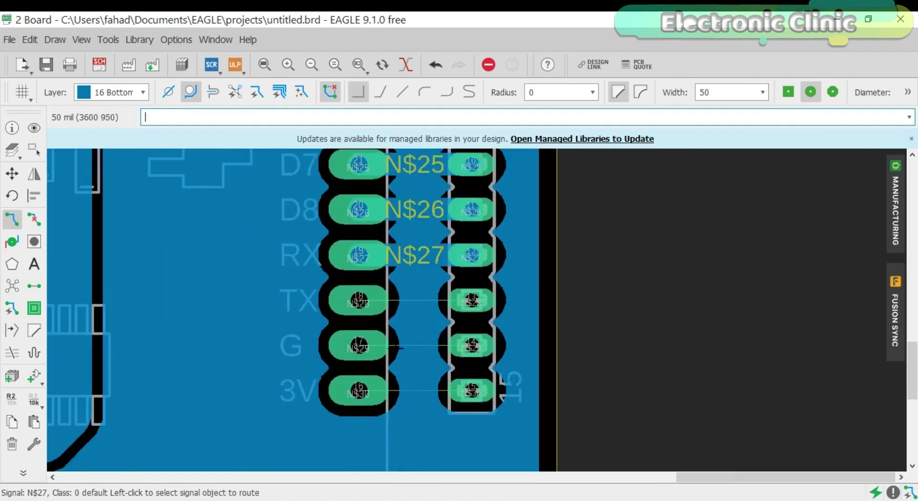
pyautogui.scroll(2, 502, 388)
pyautogui.click(361, 287)
pyautogui.click(583, 287)
pyautogui.click(583, 391)
pyautogui.click(360, 390)
# Route the NodeMCU's lowest 3V pin straight across to SV1 pin 15
pyautogui.scroll(-2, 435, 390)
pyautogui.scroll(2, 435, 390)
pyautogui.click(338, 349)
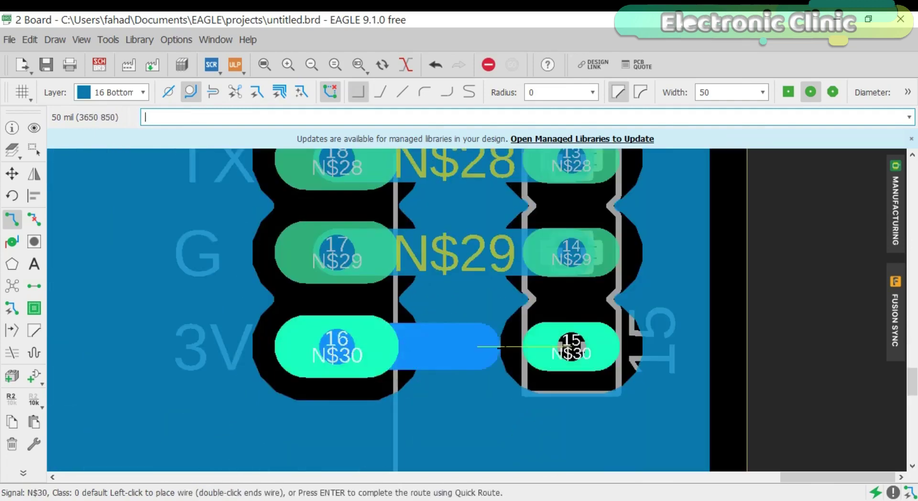
pyautogui.click(580, 348)
pyautogui.scroll(-4, 514, 367)
pyautogui.click(12, 240)
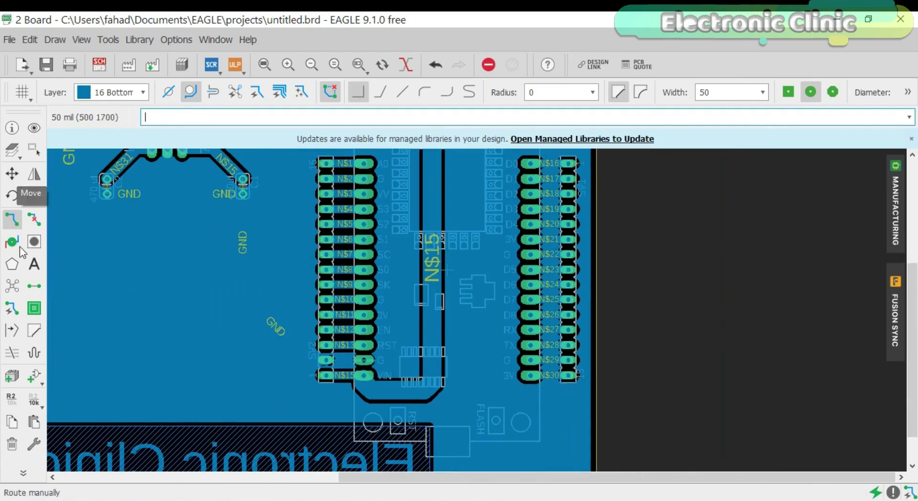
# Run Ratsnest on the routed board to recalculate the remaining airwires and the bottom GND polygon
pyautogui.click(13, 285)
pyautogui.scroll(-3, 611, 287)
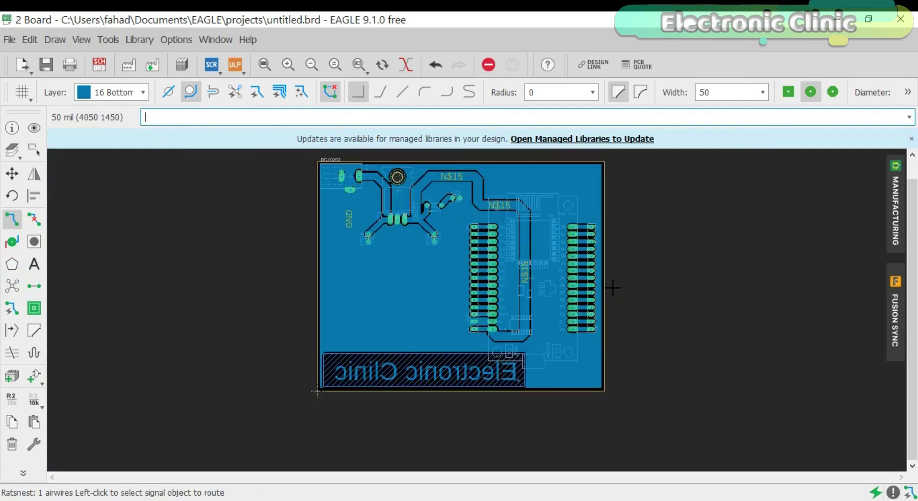
pyautogui.scroll(2, 611, 287)
pyautogui.scroll(2, 540, 278)
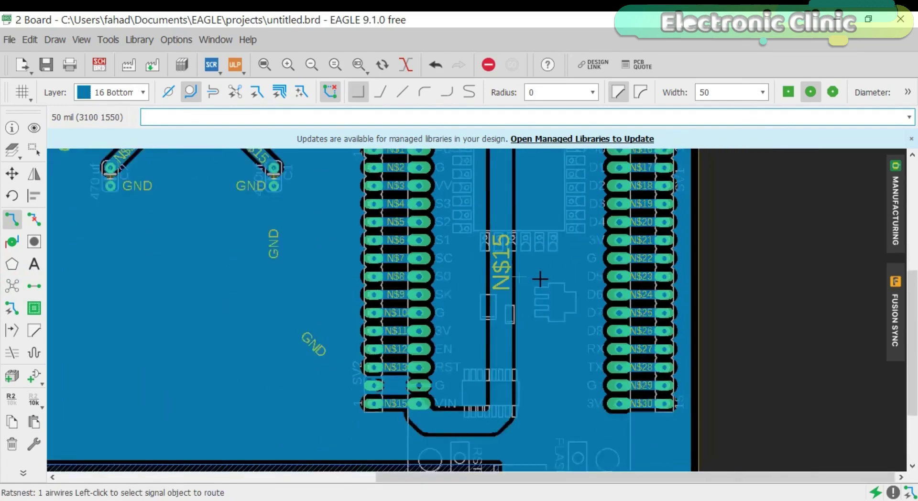
# Inspect the finished bottom-layer routing around the 7805 regulator, capacitors, power LED, NodeMCU and both female headers
pyautogui.scroll(-5, 540, 279)
pyautogui.scroll(4, 448, 227)
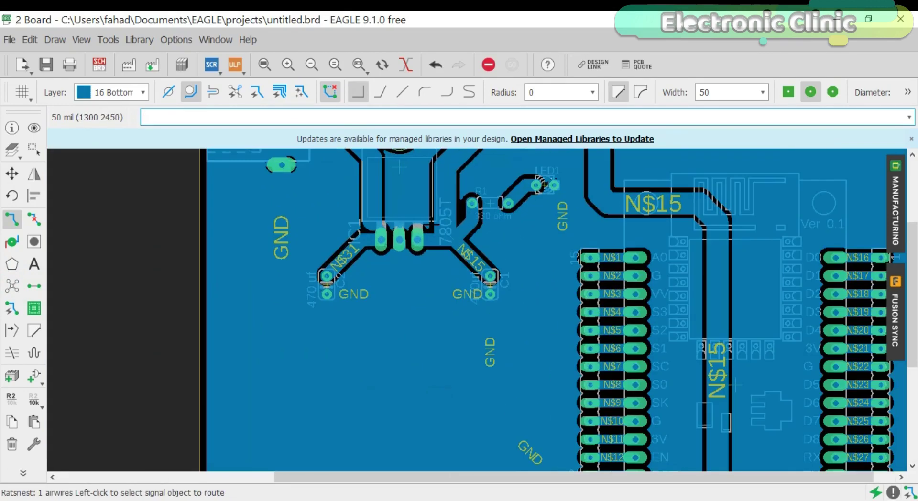
pyautogui.scroll(3, 432, 223)
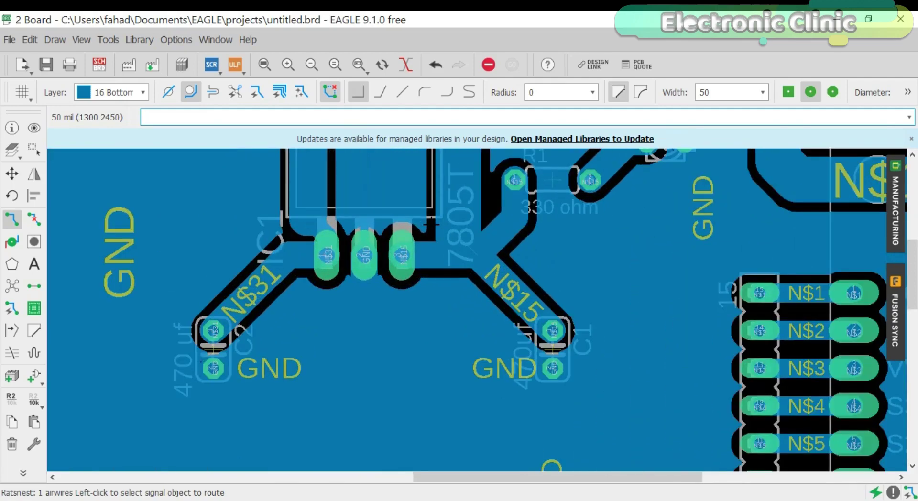
pyautogui.scroll(-2, 432, 222)
pyautogui.scroll(-6, 432, 222)
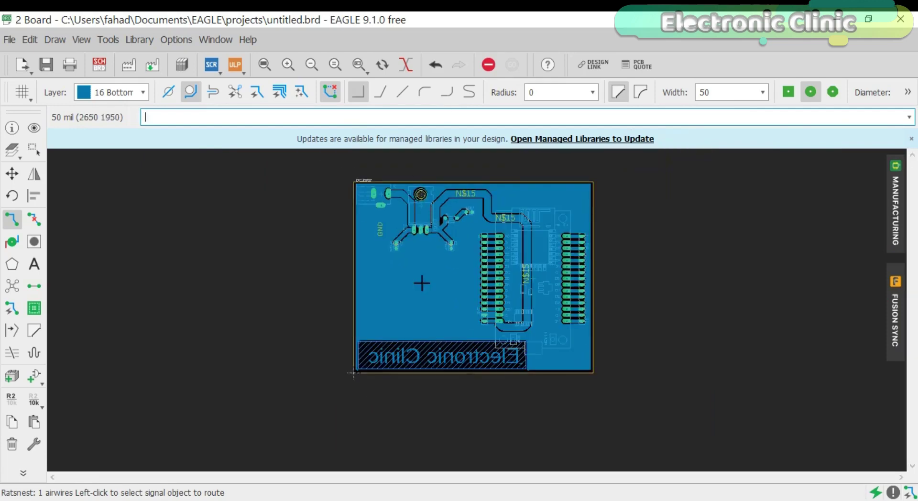
pyautogui.scroll(1, 481, 235)
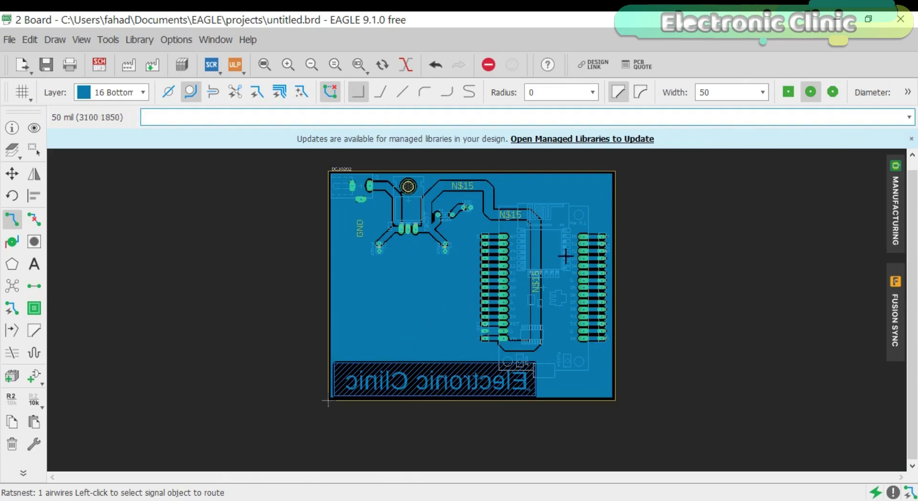
pyautogui.scroll(1, 564, 252)
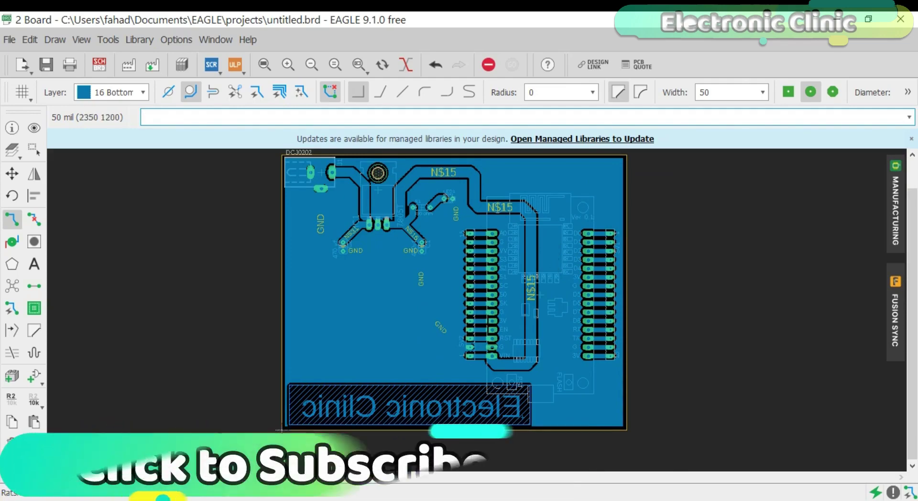
pyautogui.scroll(-2, 554, 210)
pyautogui.scroll(3, 526, 254)
pyautogui.scroll(1, 475, 380)
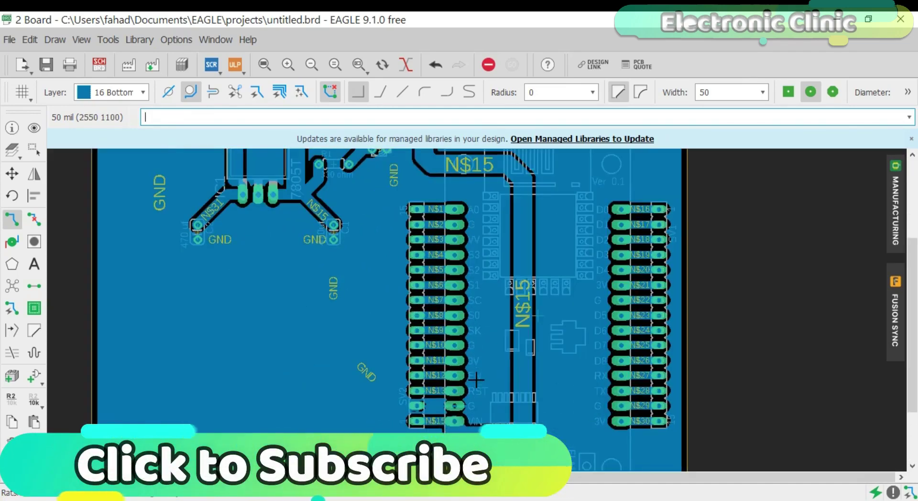